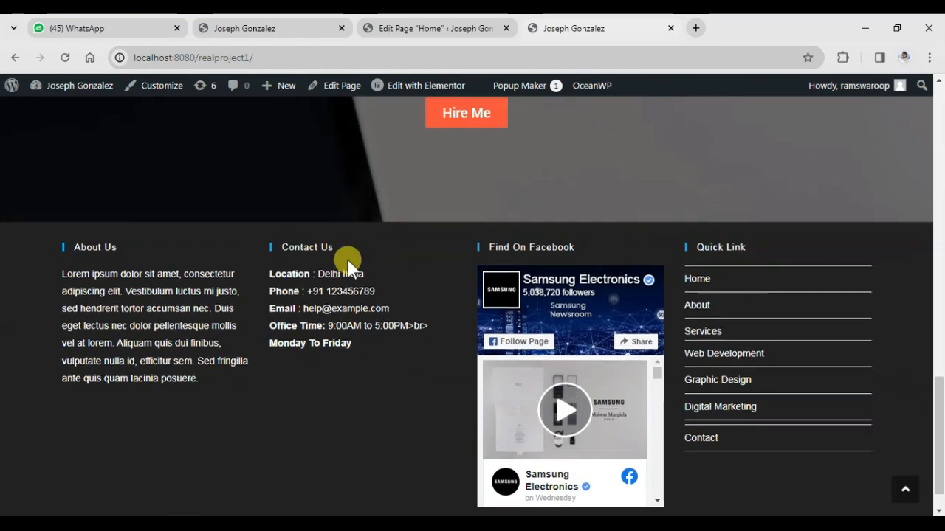
Open the Hire Me popup form from the finished portfolio homepage's banner to examine it, and close it
scroll(347, 262, "up", 10)
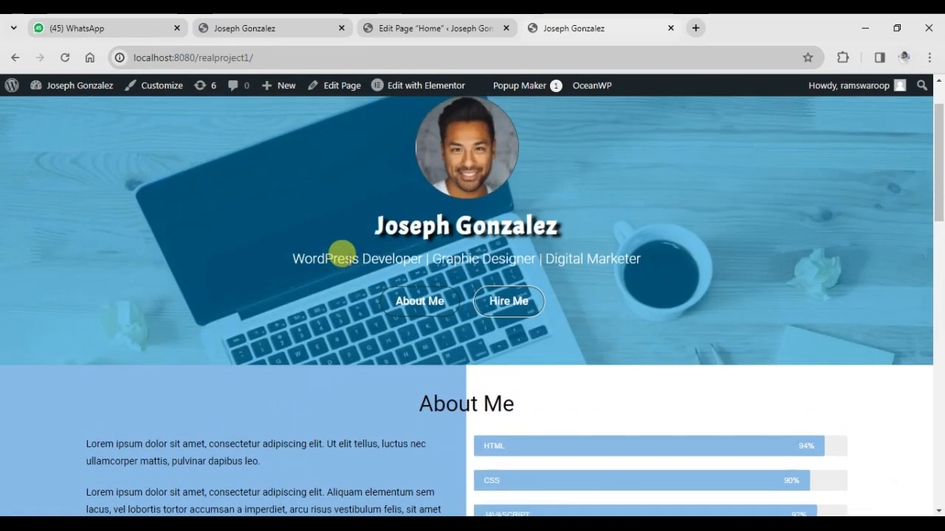
scroll(343, 253, "up", 2)
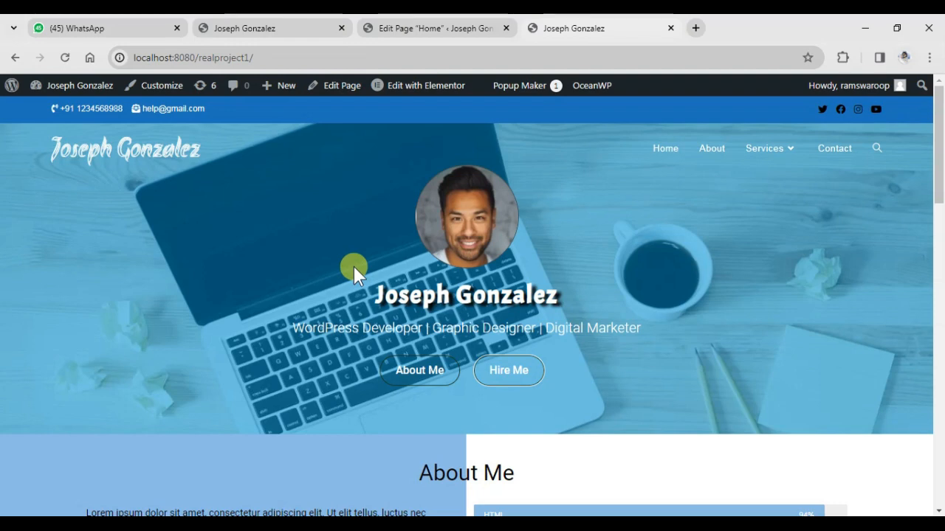
left_click(499, 377)
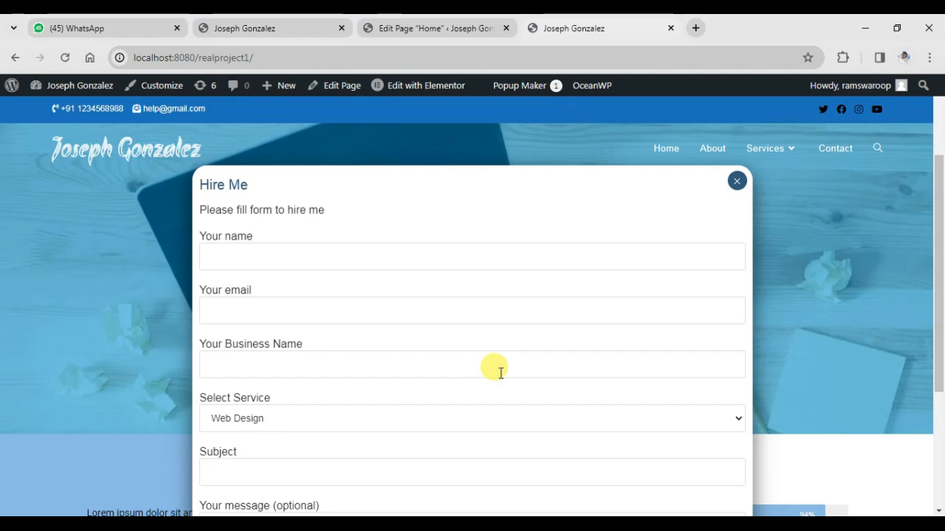
left_click(737, 181)
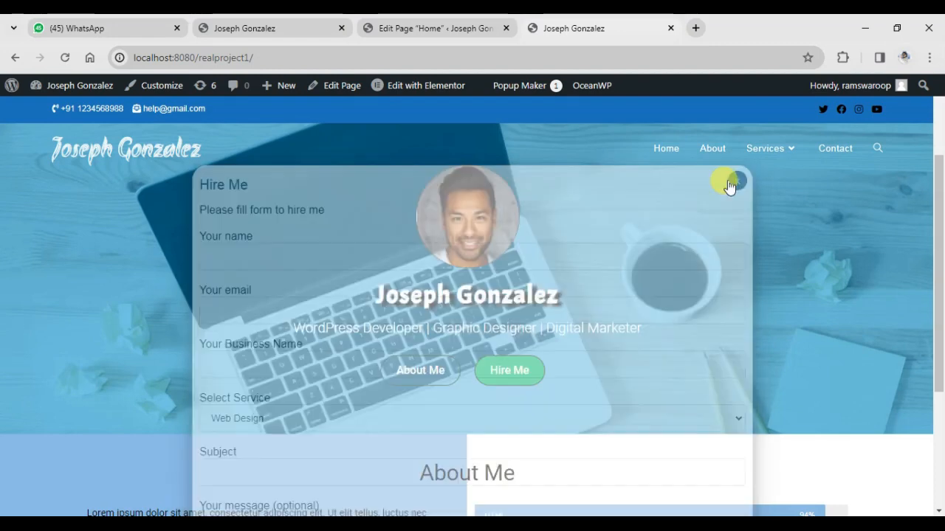
In the firstproject WordPress admin, search the plugin directory for "popup maker", and install and activate the Popup Maker plugin
left_click(417, 30)
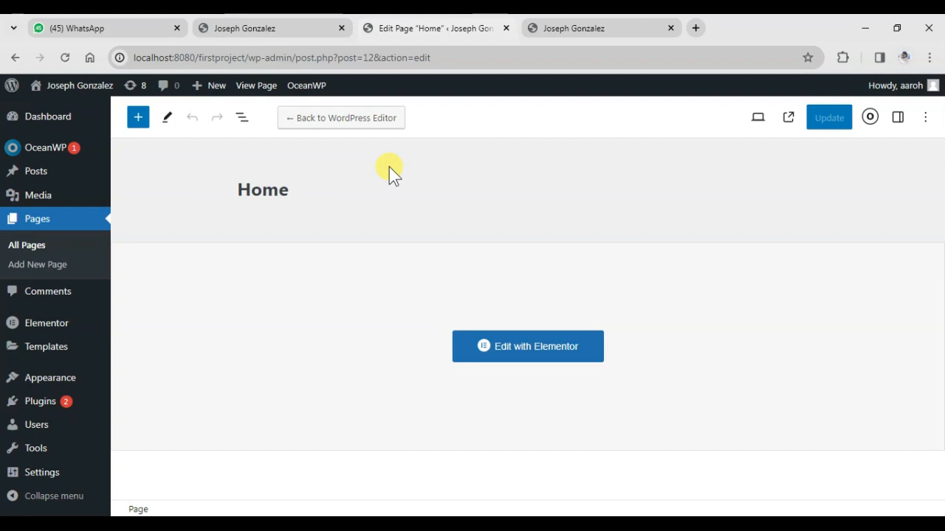
left_click(37, 403)
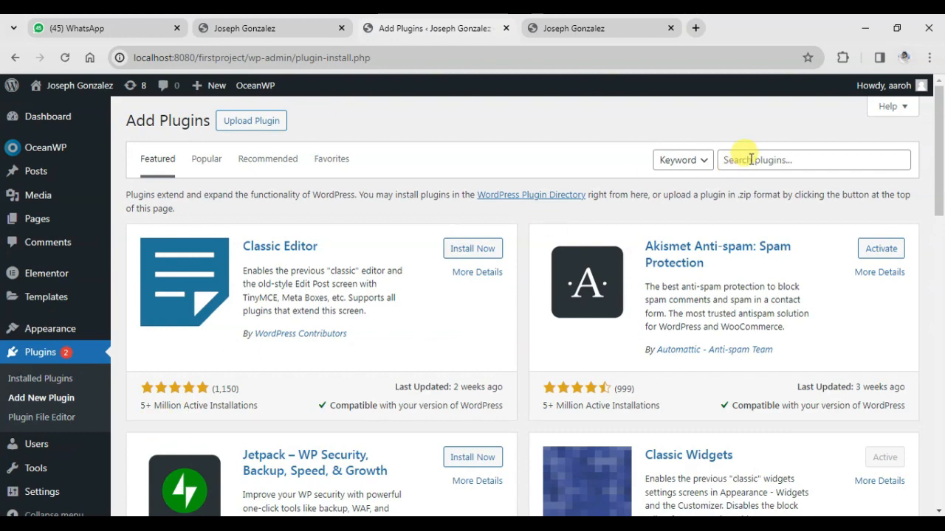
left_click(751, 159)
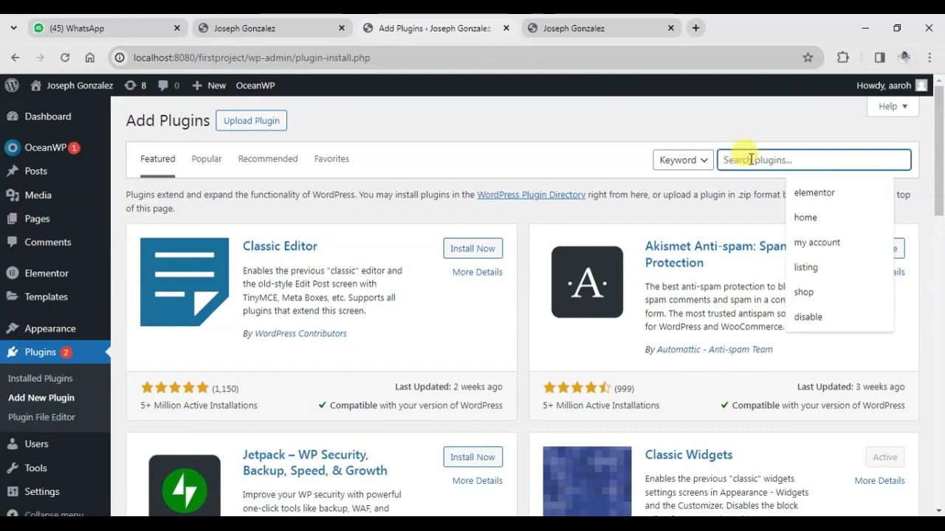
type("popup maker")
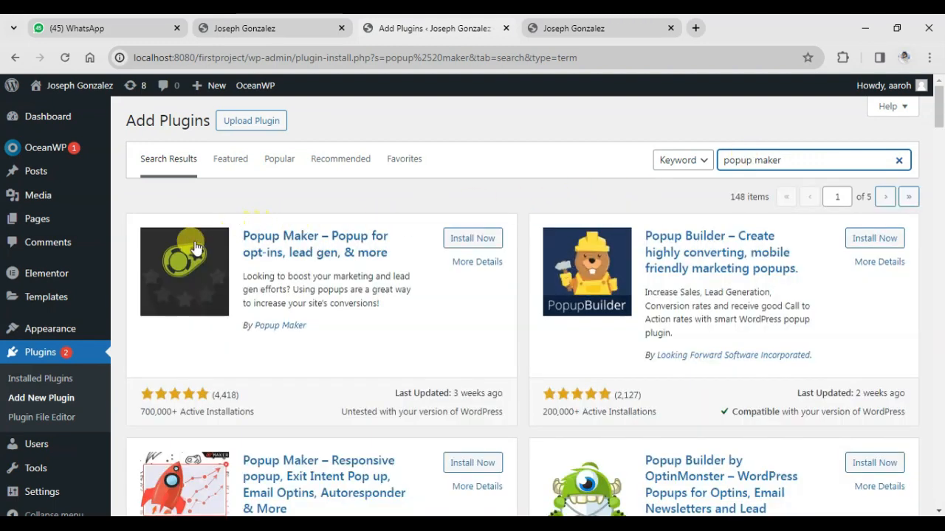
left_click(465, 239)
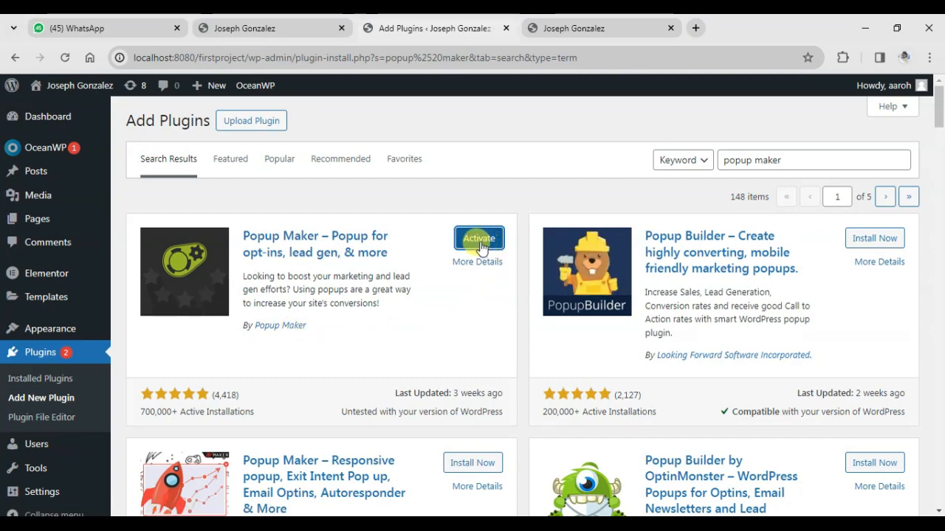
left_click(478, 241)
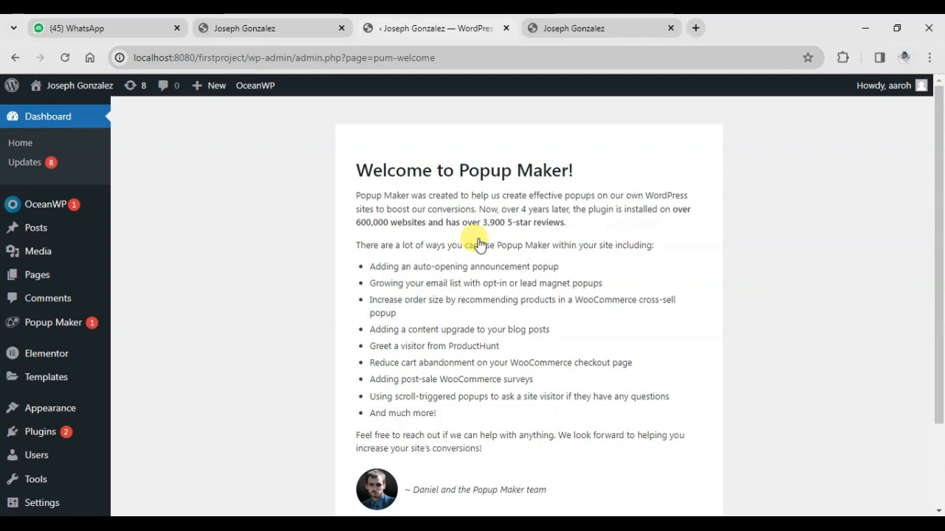
scroll(384, 244, "down", 2)
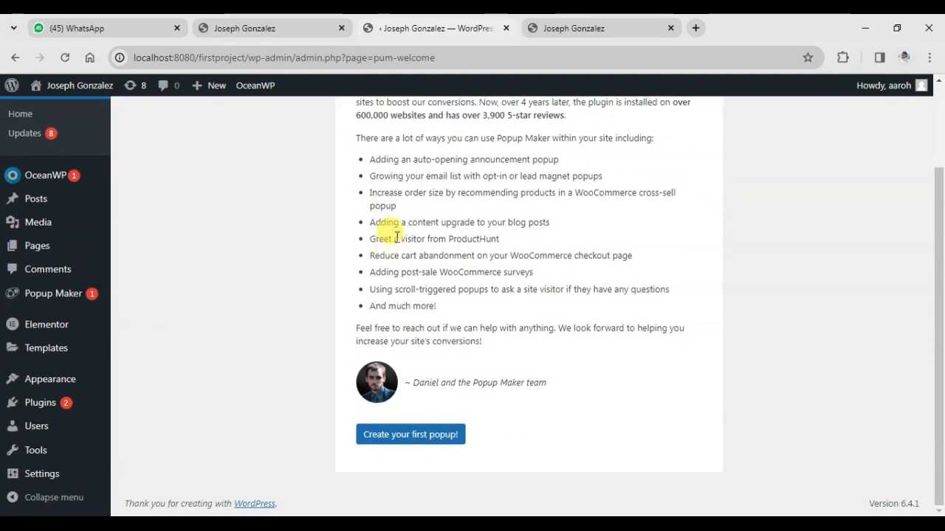
scroll(517, 309, "up", 3)
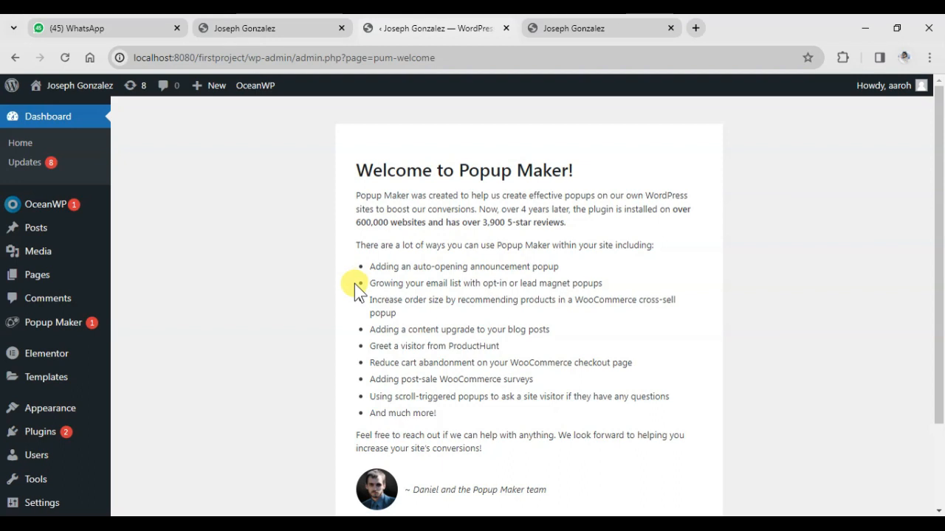
scroll(354, 284, "down", 1)
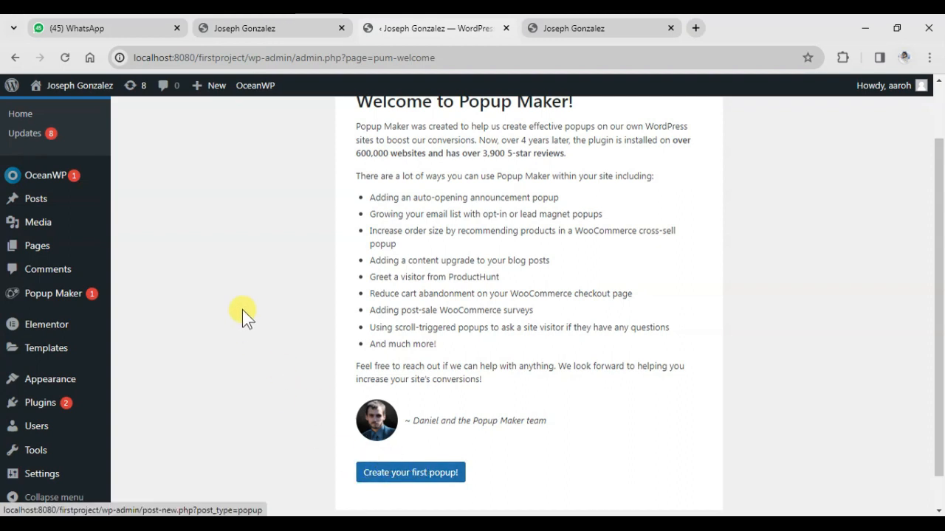
scroll(244, 308, "up", 1)
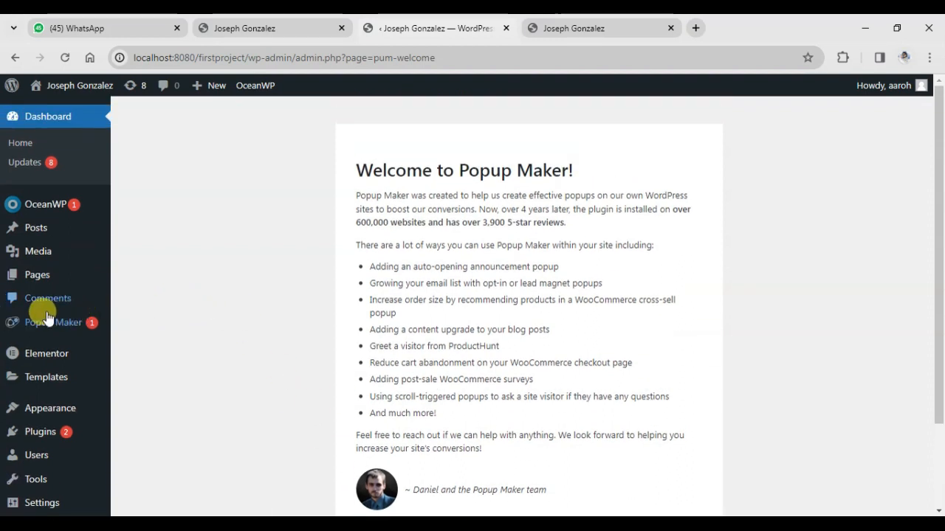
Open Popup Maker's list of all popups and skip the welcome tour
mouse_move(39, 331)
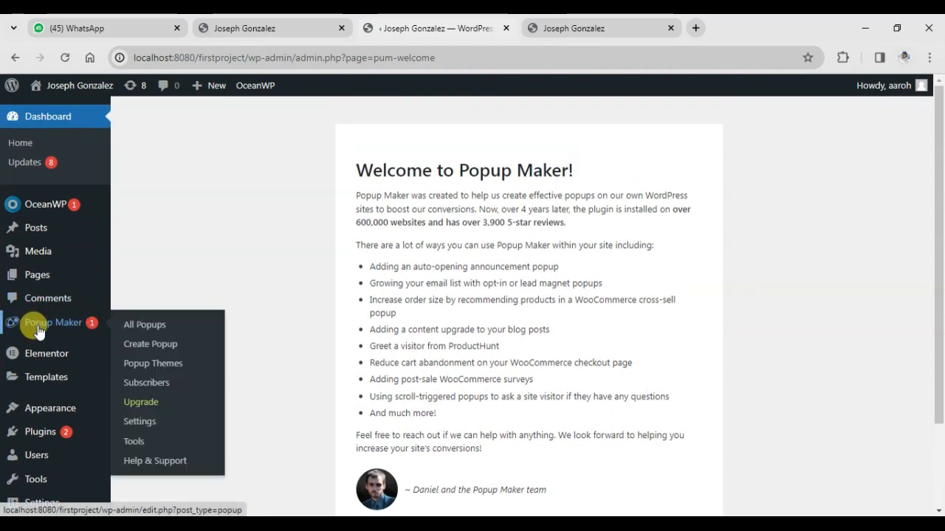
left_click(154, 331)
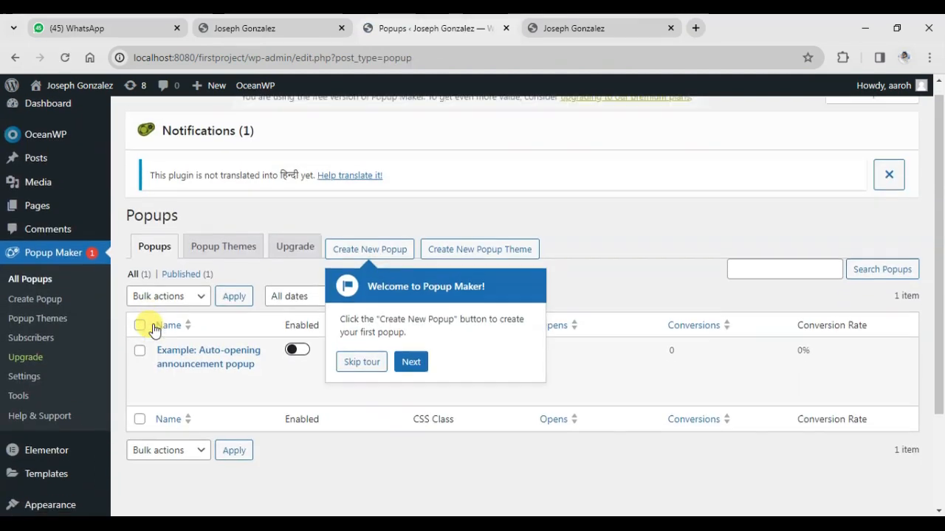
scroll(153, 329, "down", 1)
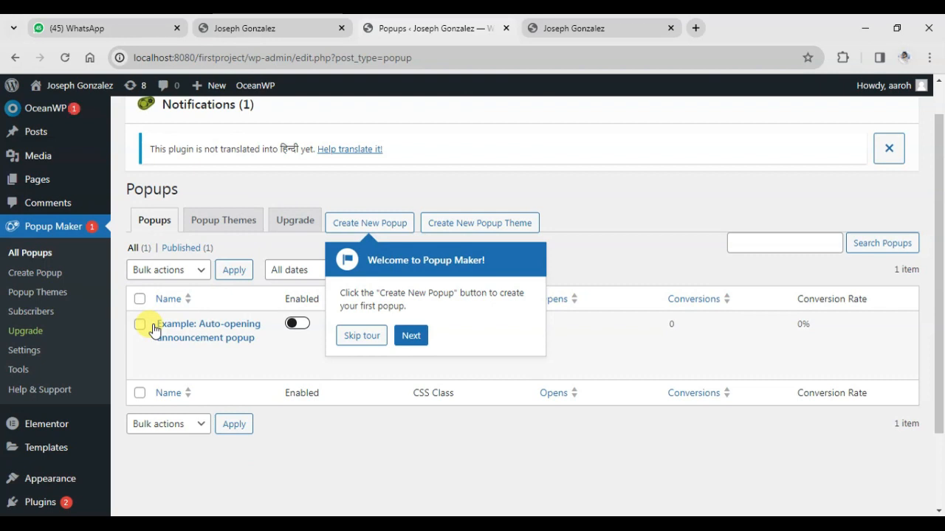
left_click(361, 339)
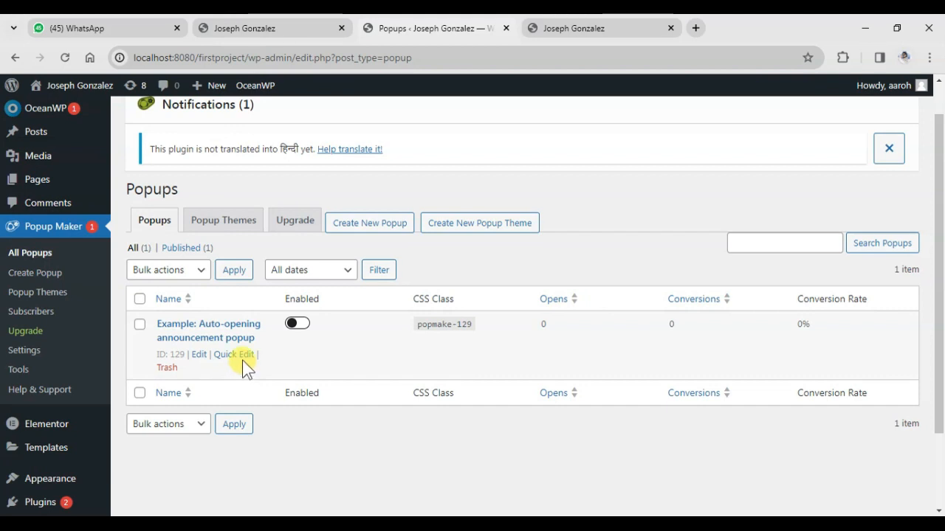
Create a new popup, skip its guided tour, and name the popup "my popup"
left_click(367, 230)
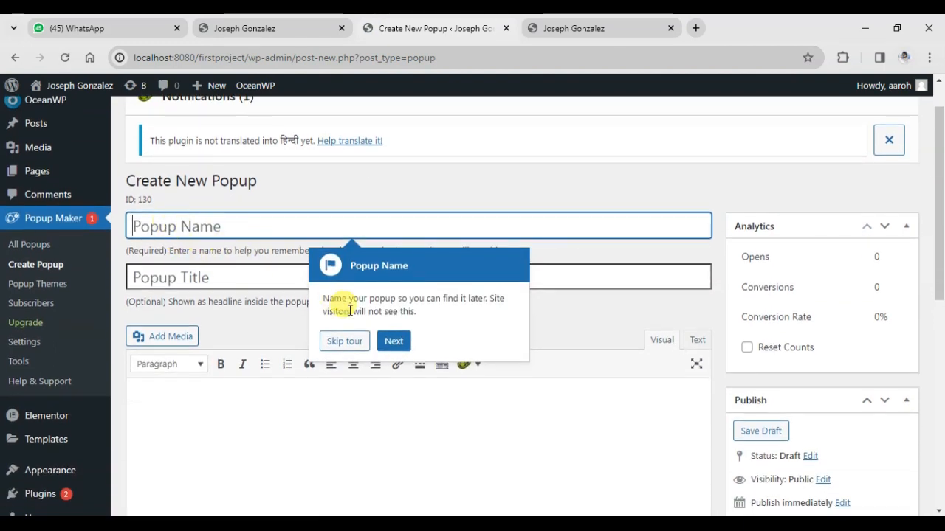
left_click(346, 341)
left_click(209, 226)
left_click(194, 277)
left_click(232, 221)
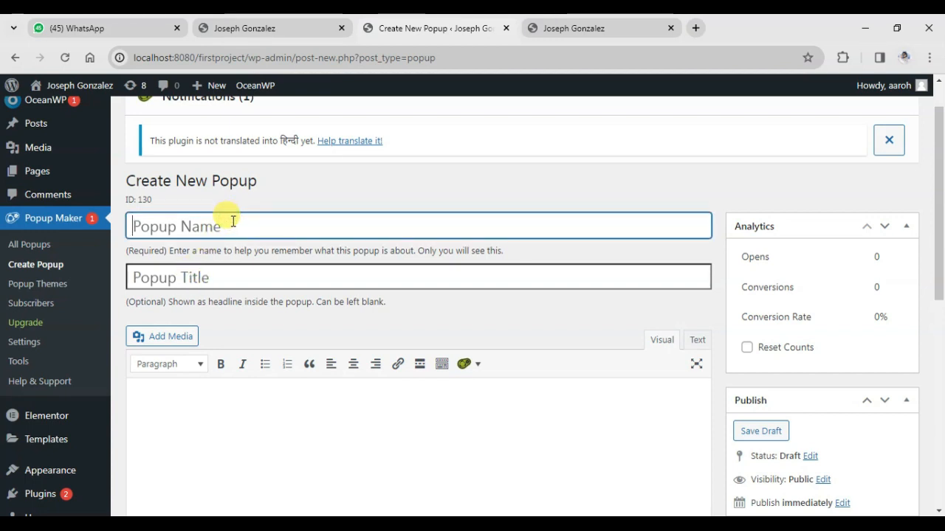
type("my p")
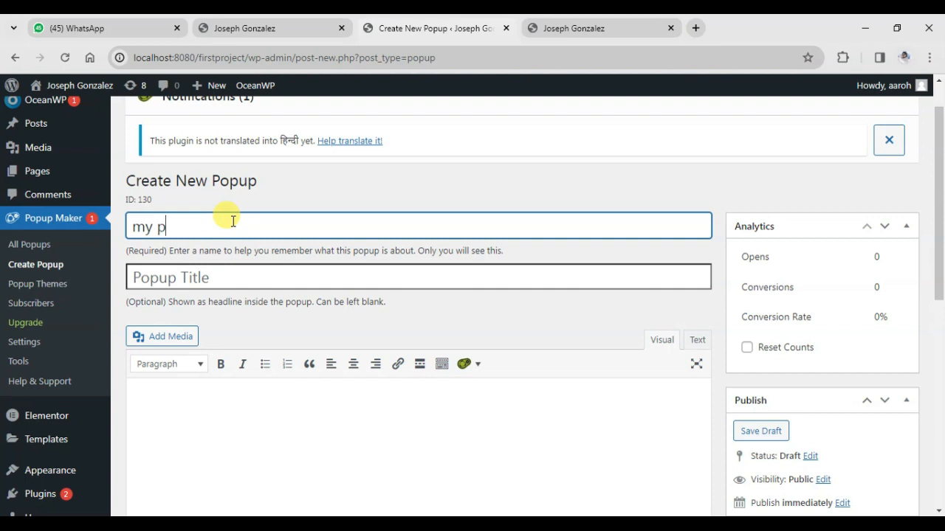
type("oput")
key("BackSpace")
type("p")
Check the reference site's popup heading and set the new popup's title to "Hire Me"
left_click(160, 279)
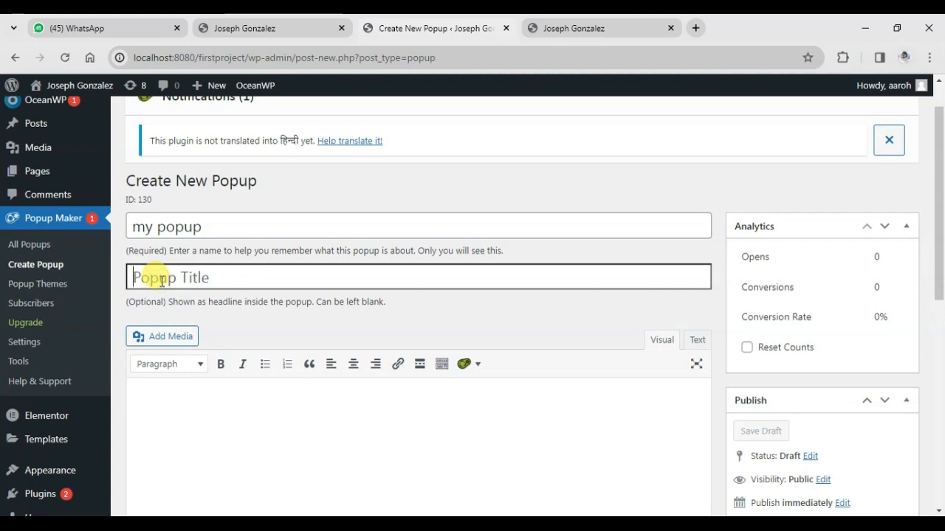
left_click(587, 27)
left_click(512, 369)
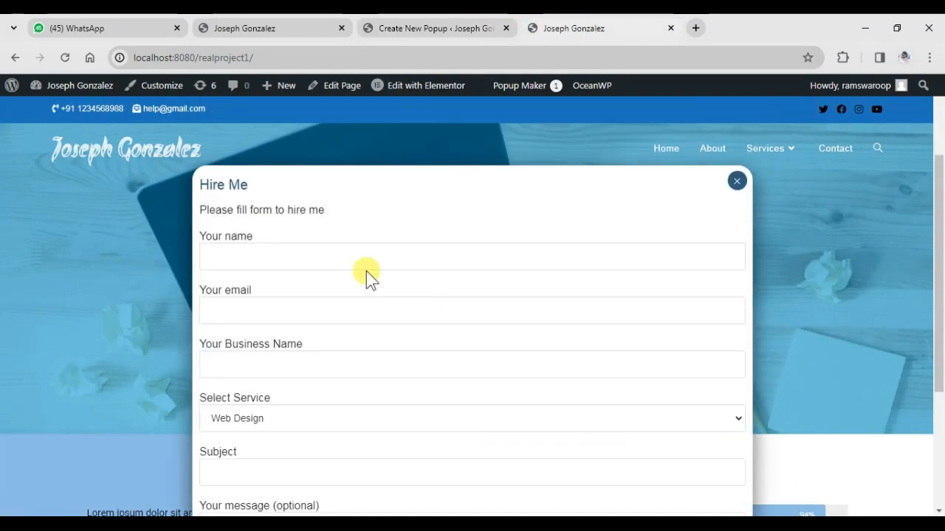
left_click(428, 30)
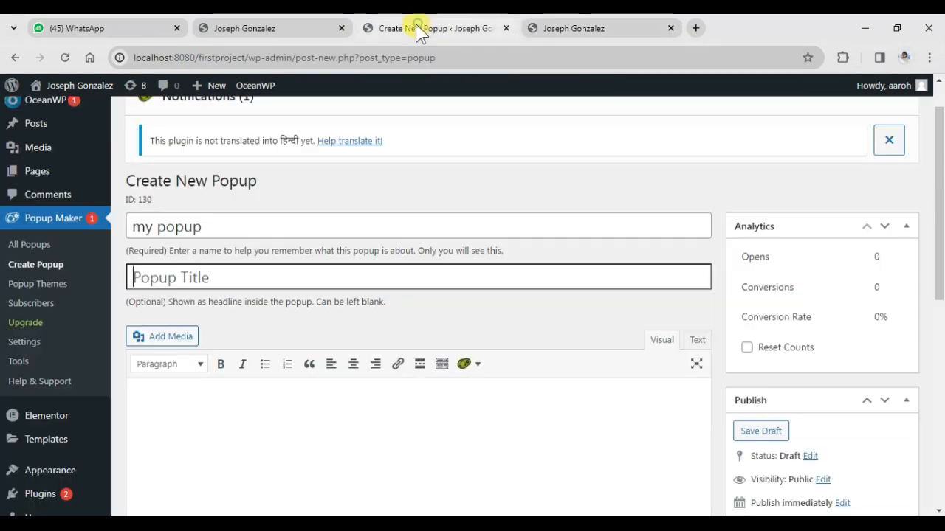
type("Hire Me")
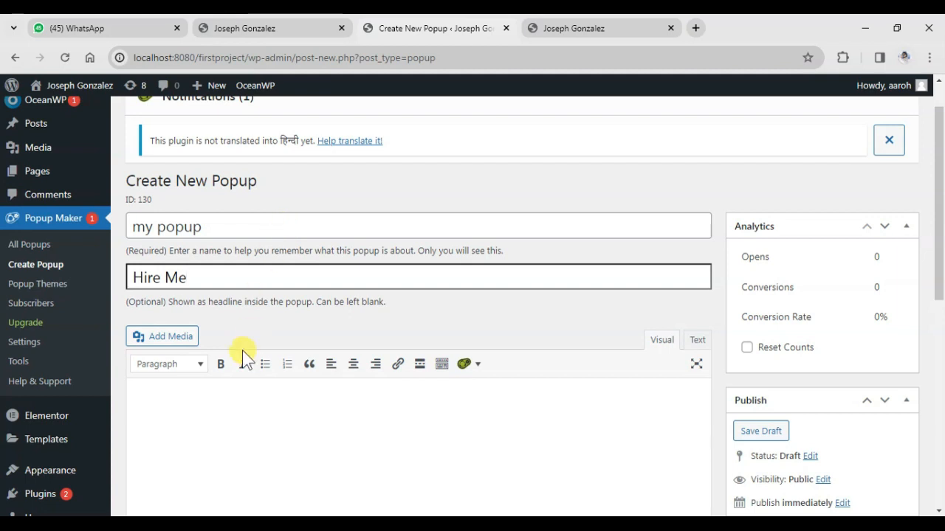
Check the reference popup's intro line and enter "Please fill form for hire me" as the new popup's content
left_click(211, 389)
left_click(558, 34)
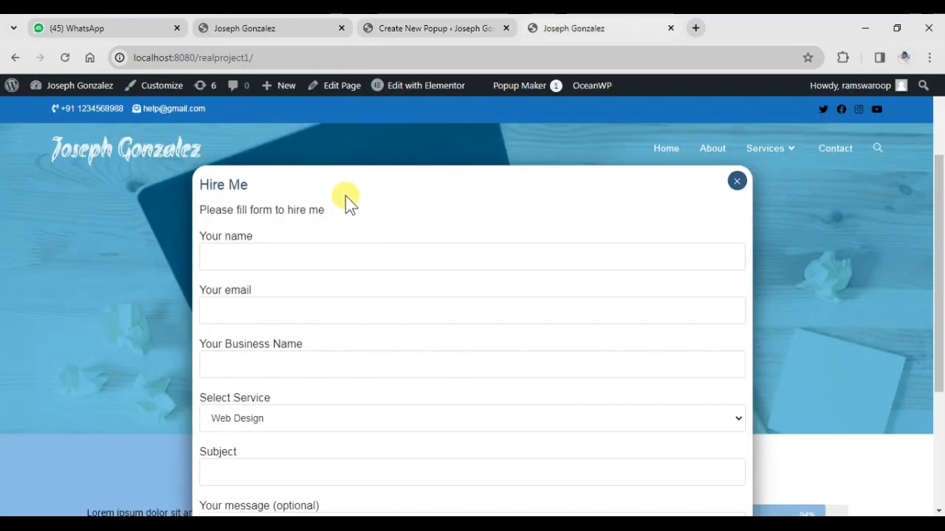
left_click(425, 28)
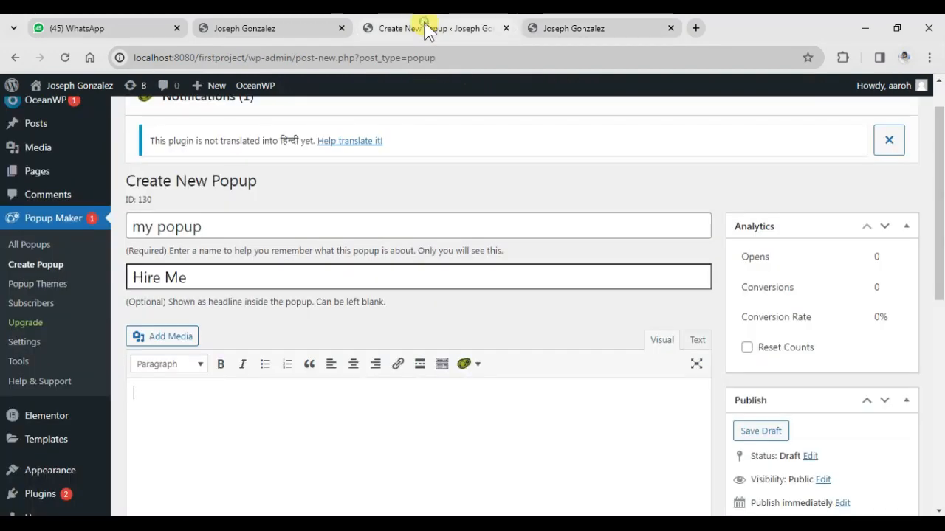
left_click(194, 392)
type("Please fill form for hie")
type("e me")
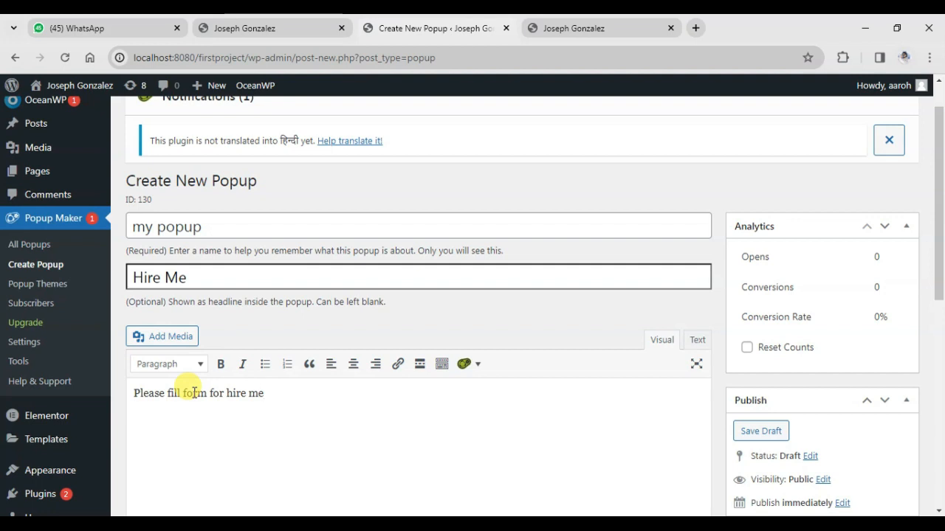
Publish the popup and skip the guided tour on its edit page
scroll(190, 347, "down", 3)
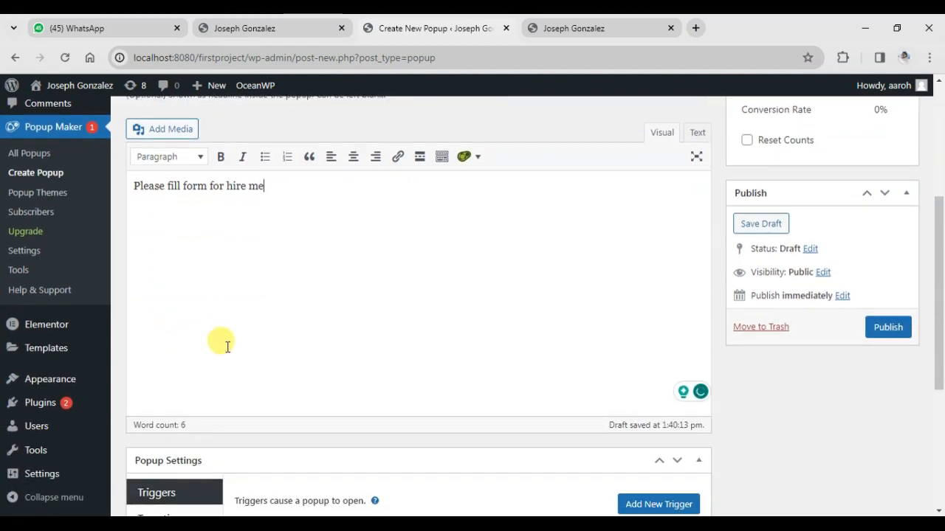
scroll(665, 320, "down", 1)
left_click(880, 265)
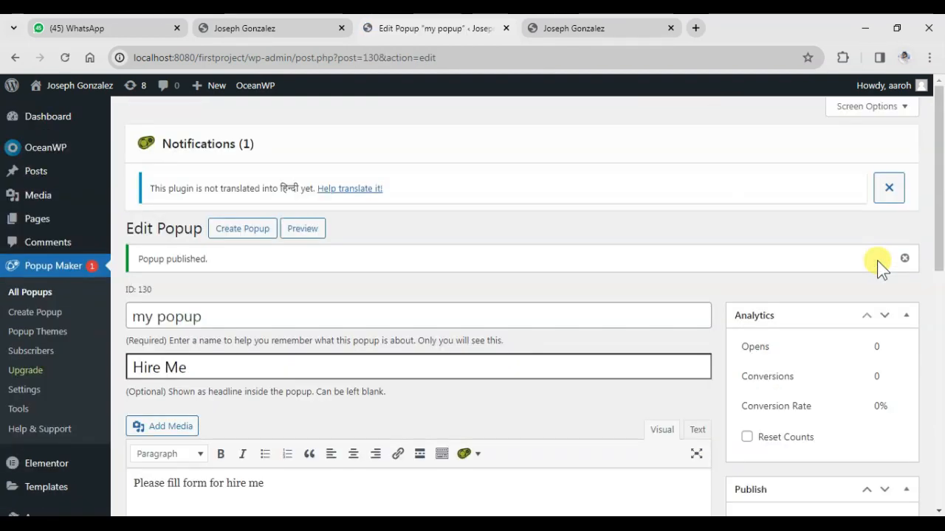
scroll(878, 265, "down", 3)
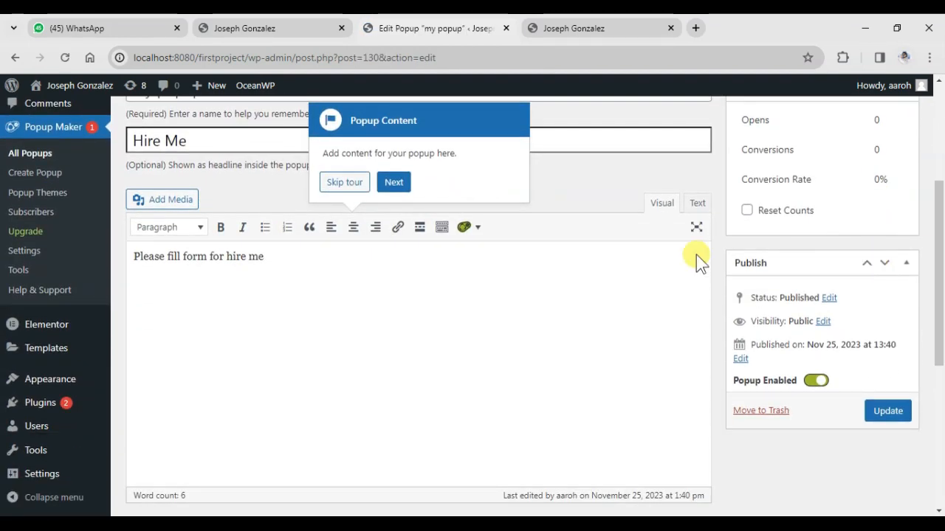
left_click(346, 184)
Preview the published popup on the site to examine its title, text and close button
scroll(339, 211, "up", 2)
scroll(317, 221, "up", 1)
left_click(301, 212)
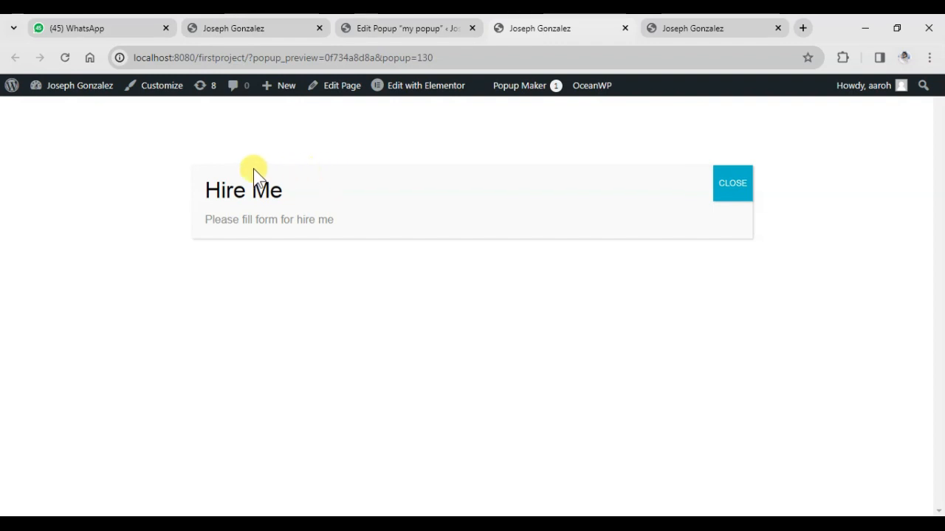
Add a Click Open trigger in the popup's settings, with the cookie that prevents showing it again turned off
left_click(405, 28)
scroll(329, 332, "down", 3)
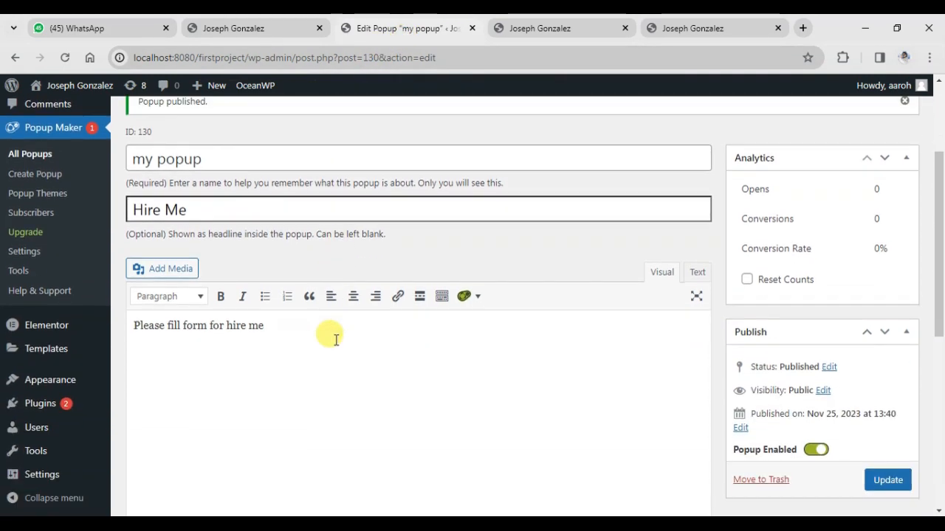
left_click(220, 297)
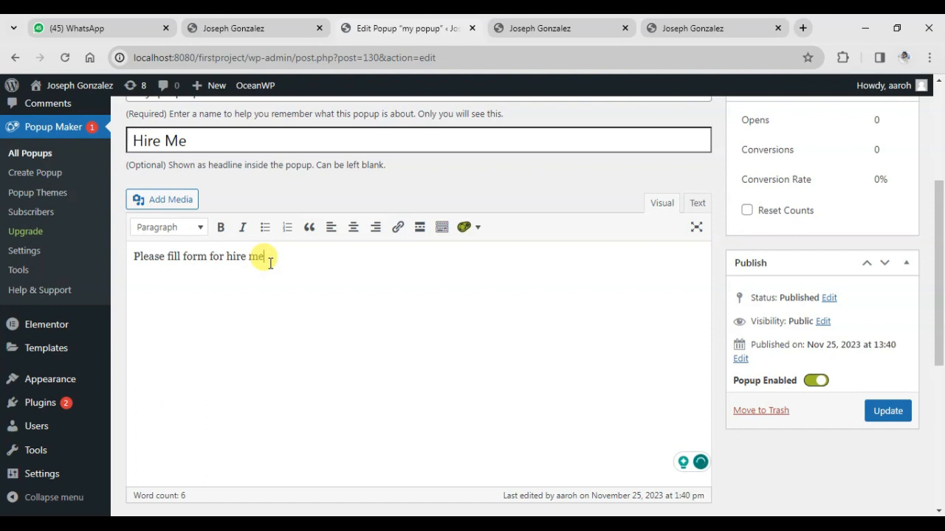
scroll(270, 273, "down", 5)
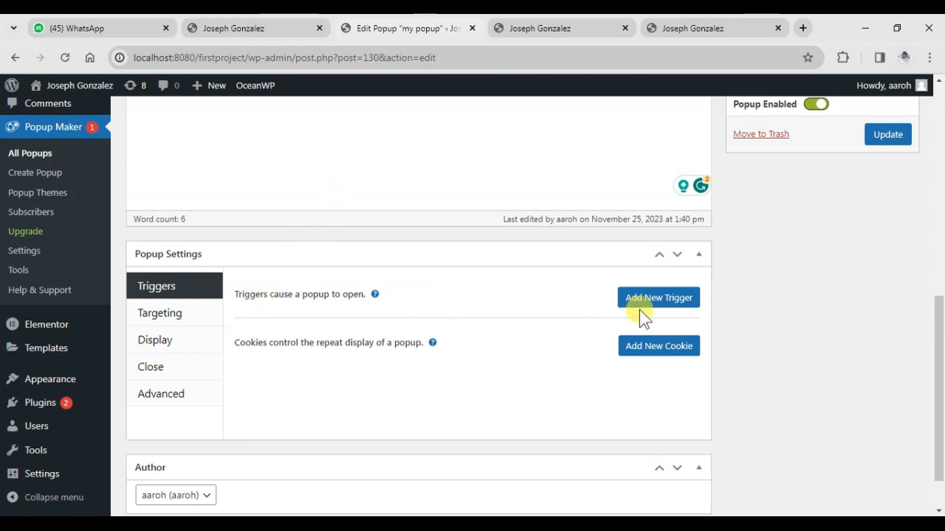
left_click(659, 302)
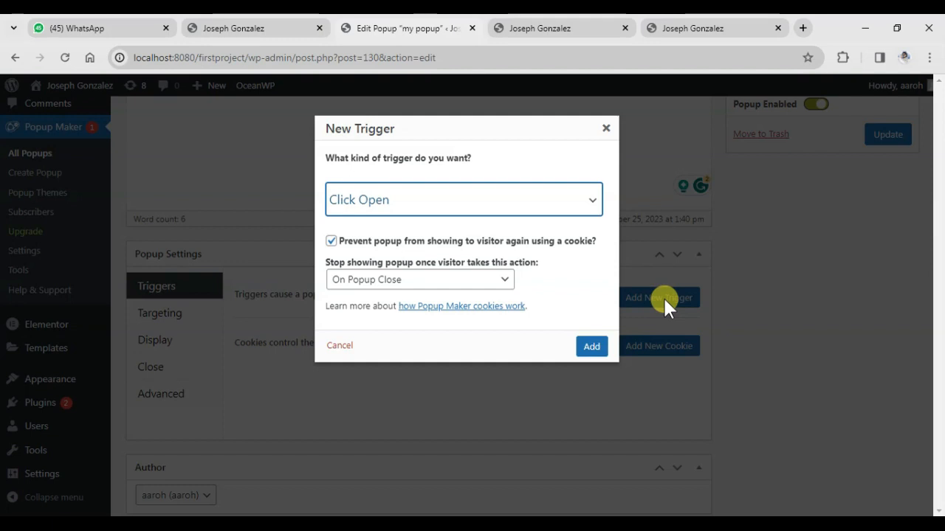
left_click(489, 208)
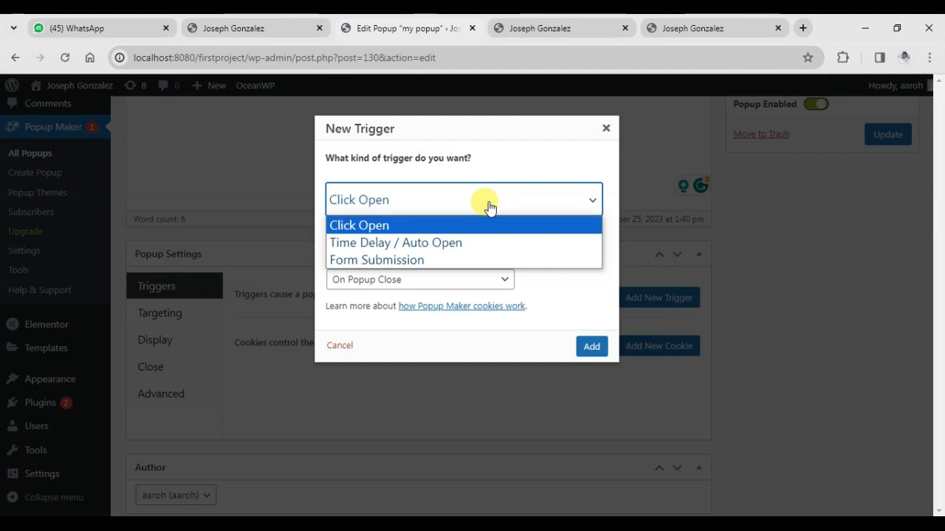
left_click(446, 242)
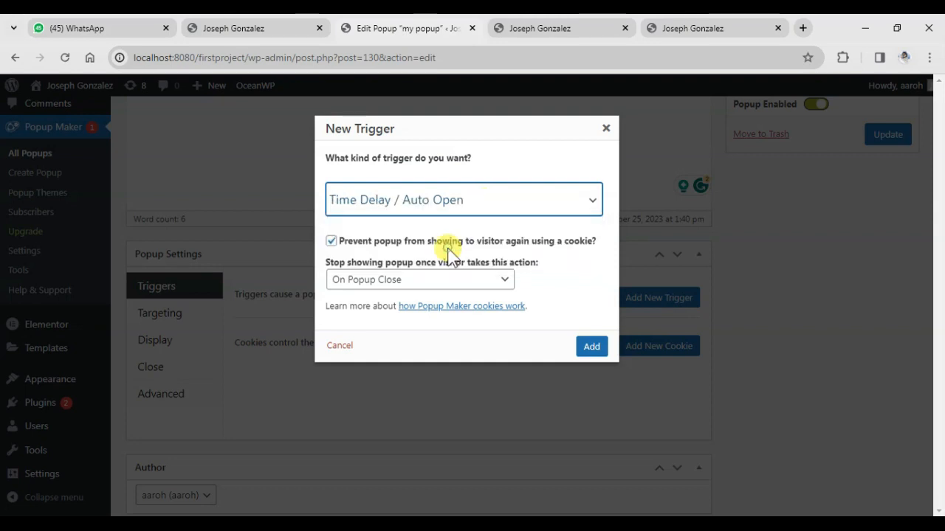
left_click(470, 208)
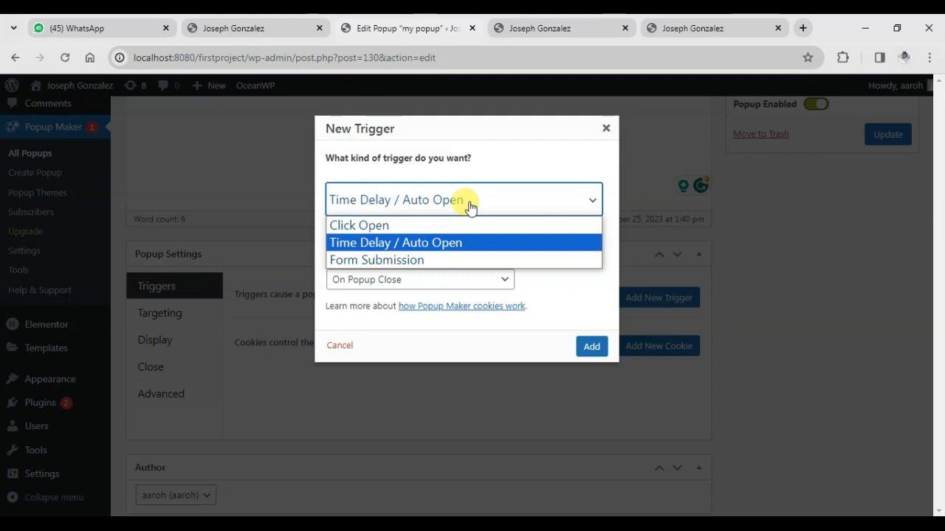
left_click(423, 261)
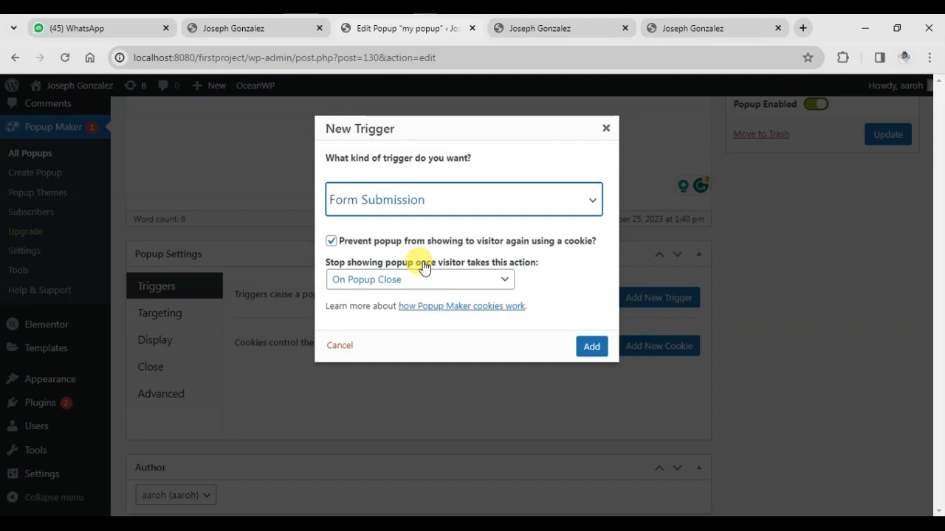
left_click(434, 194)
left_click(405, 230)
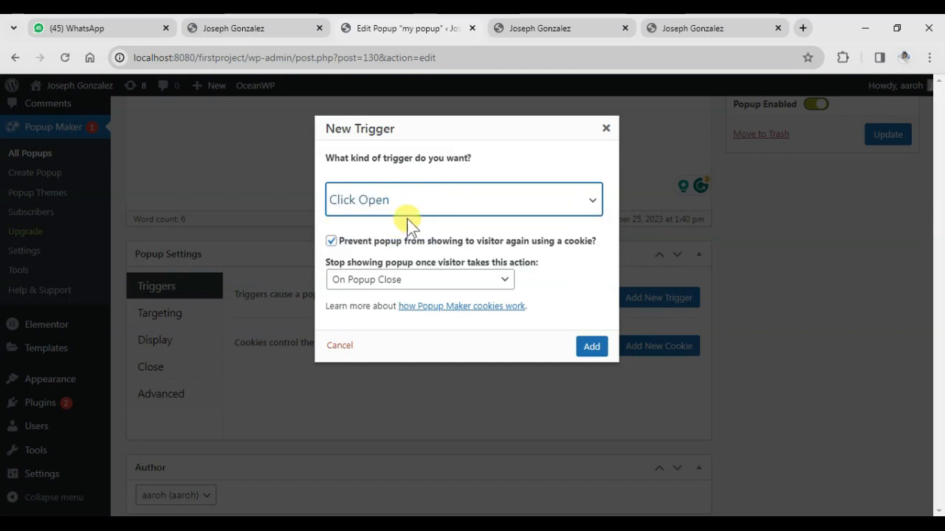
left_click(331, 241)
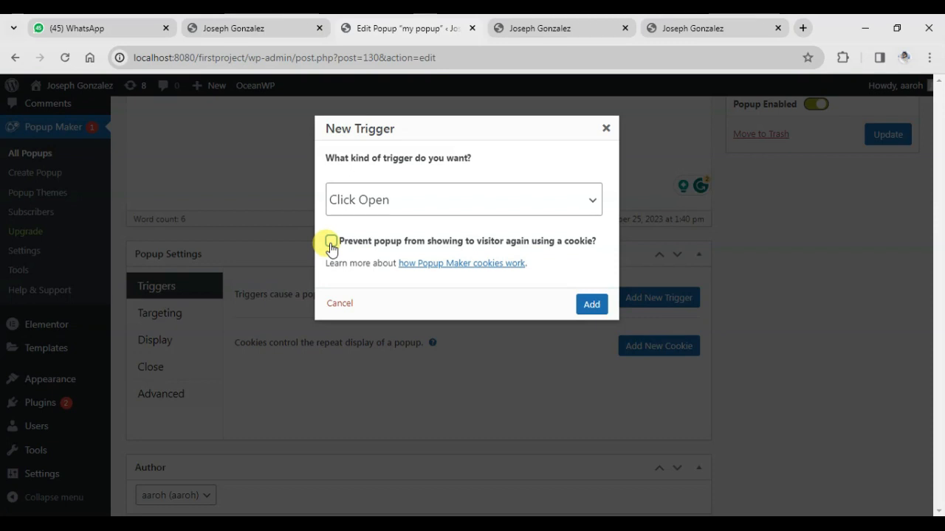
left_click(591, 305)
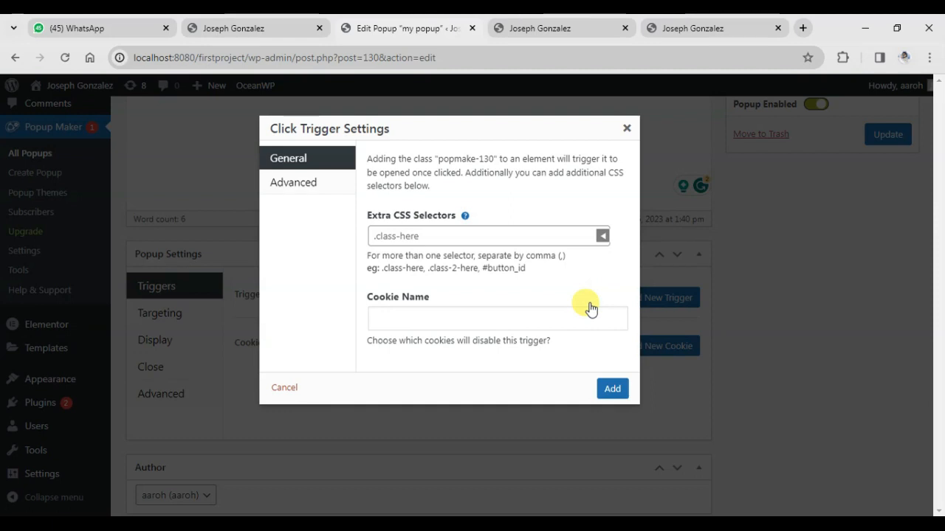
Insert the exact-match link template as the click trigger's extra CSS selector and select its exact_url placeholder
left_click(499, 238)
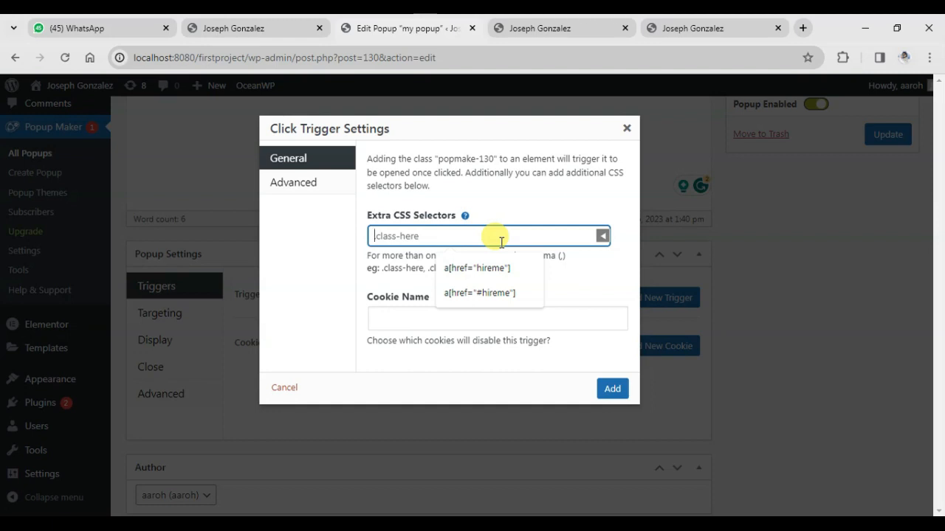
left_click(602, 238)
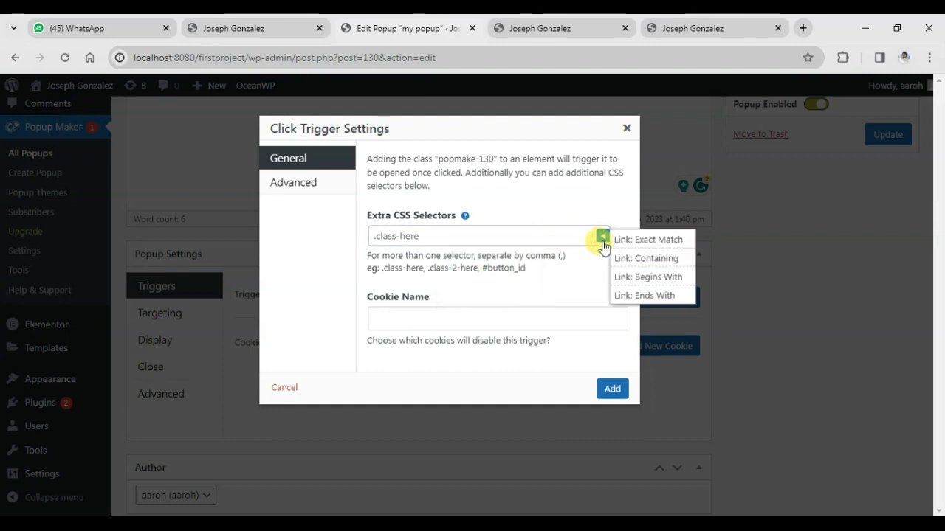
left_click(659, 242)
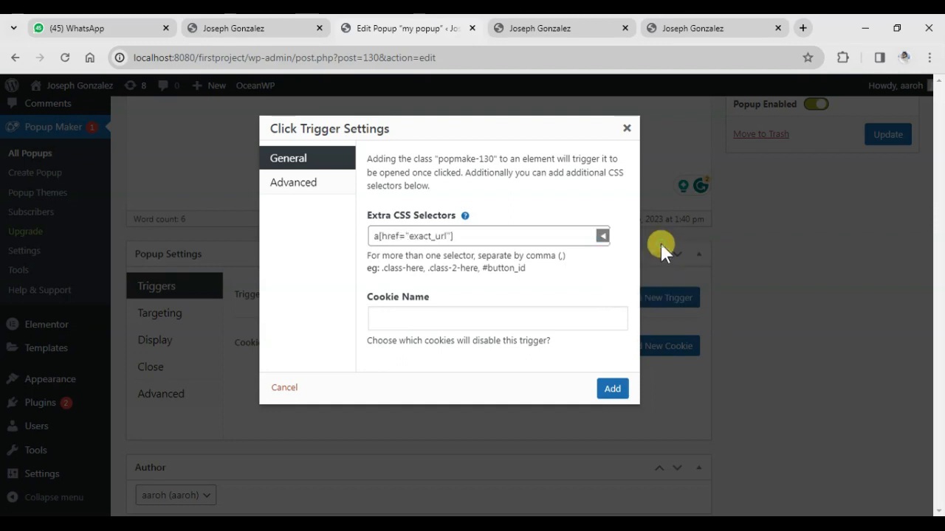
left_click(447, 235)
left_click_drag(448, 236, 408, 235)
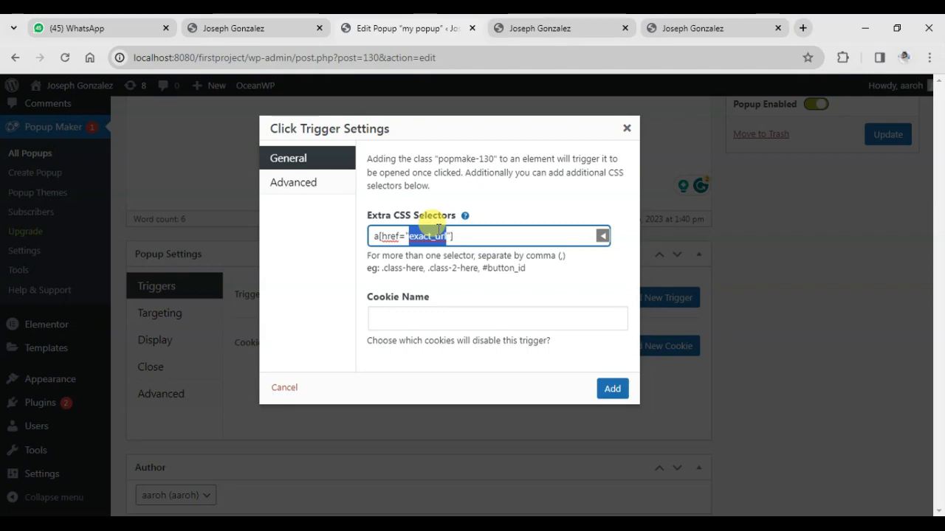
Close the popup on the reference site and open the firstproject home page for editing in Elementor
left_click(674, 30)
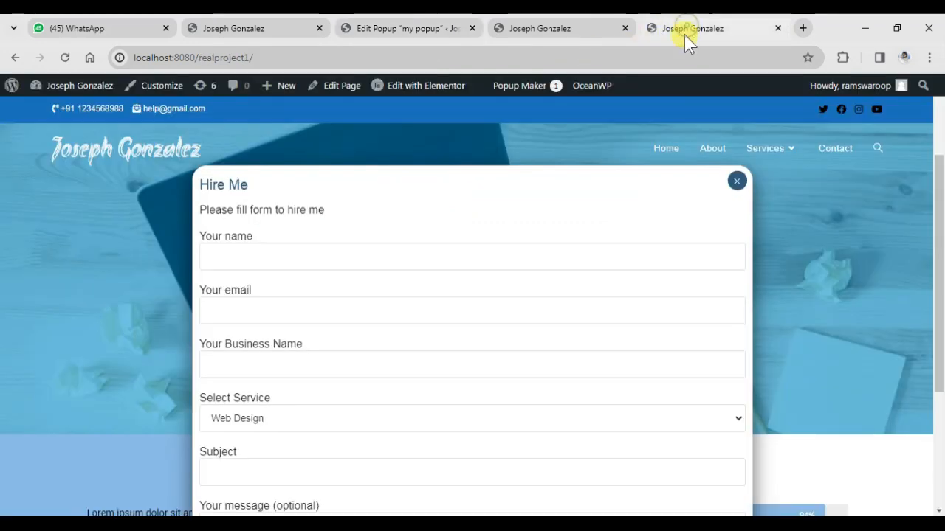
left_click(736, 181)
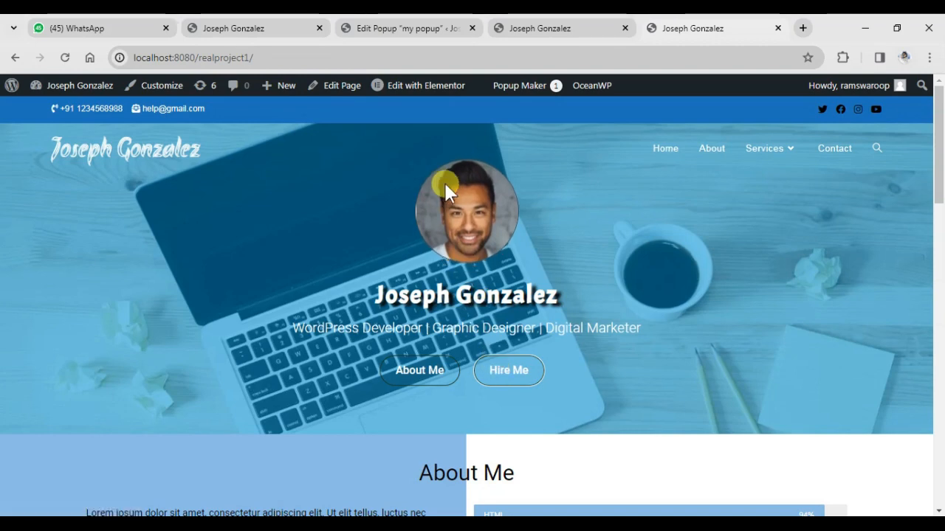
left_click(251, 28)
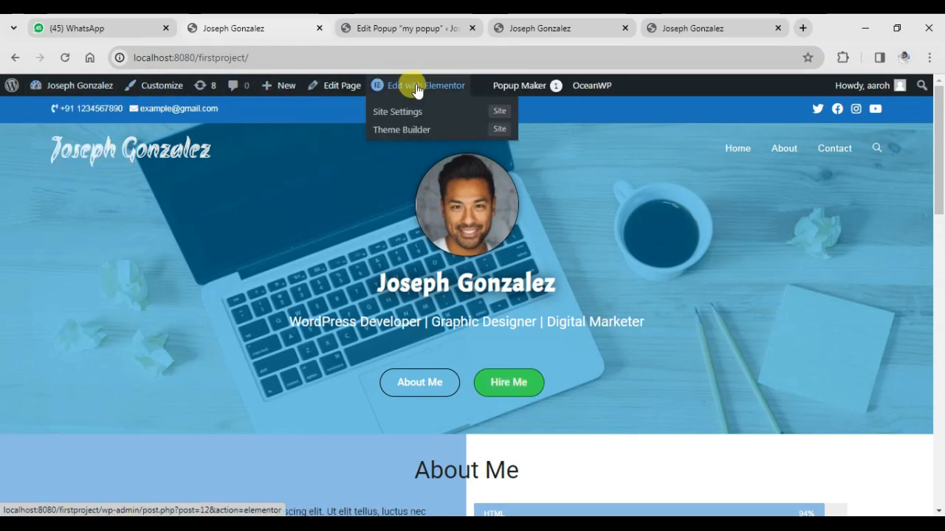
left_click(423, 87)
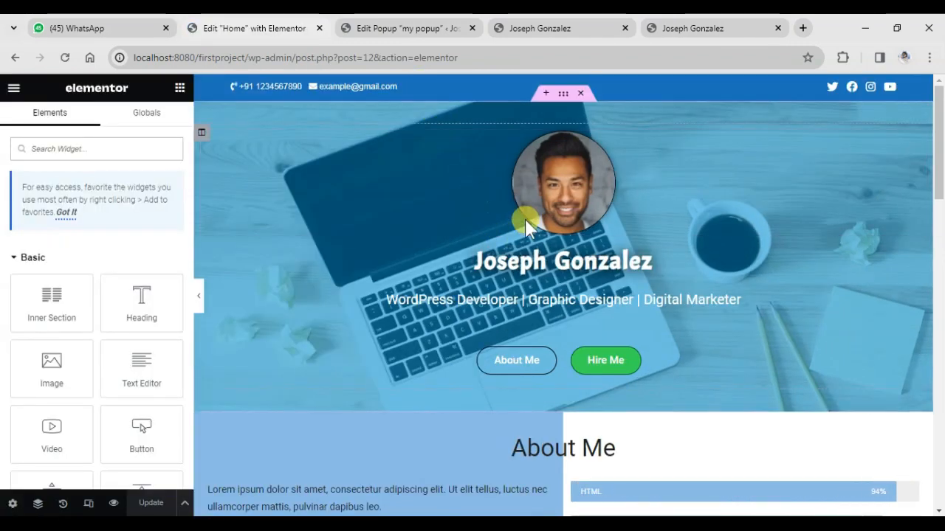
Set the Hire Me button's link to #hireme, copy that link and update the home page
left_click(620, 365)
left_click(41, 278)
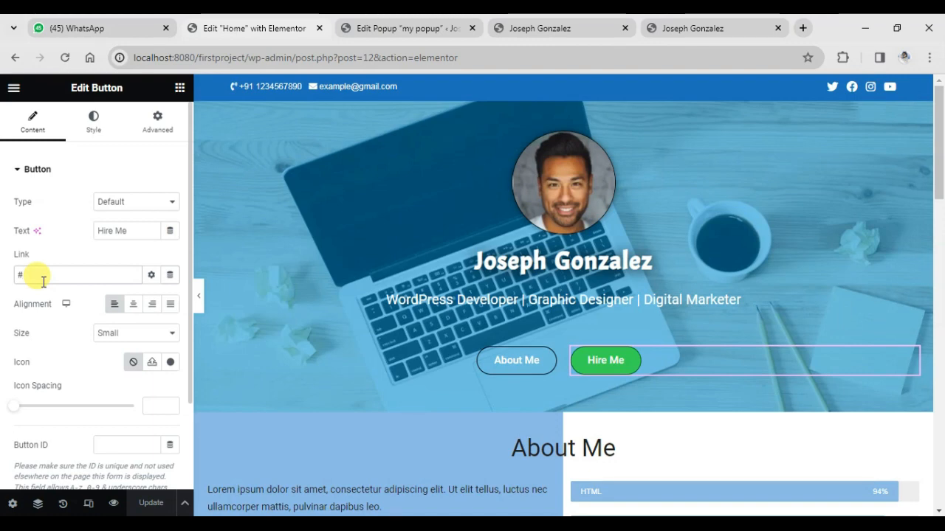
type("hireme")
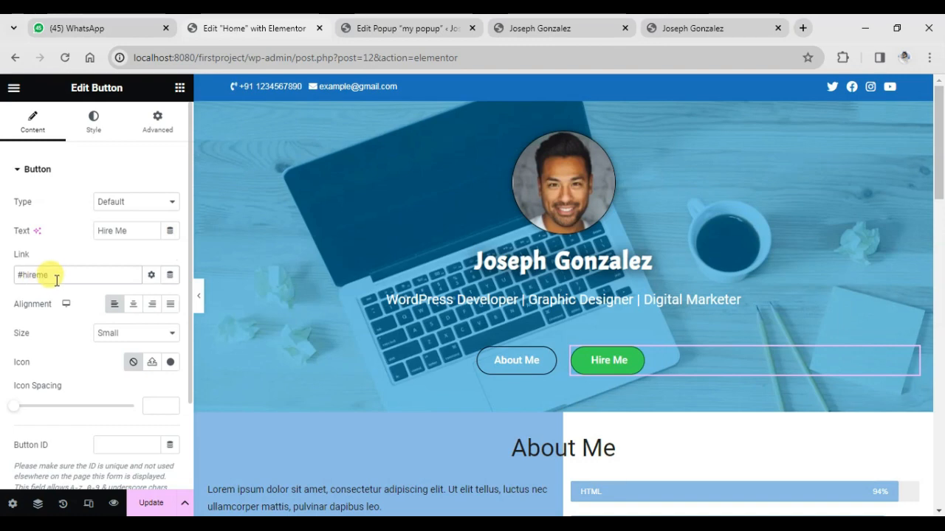
left_click_drag(56, 275, 3, 280)
key("ctrl+c")
left_click(144, 506)
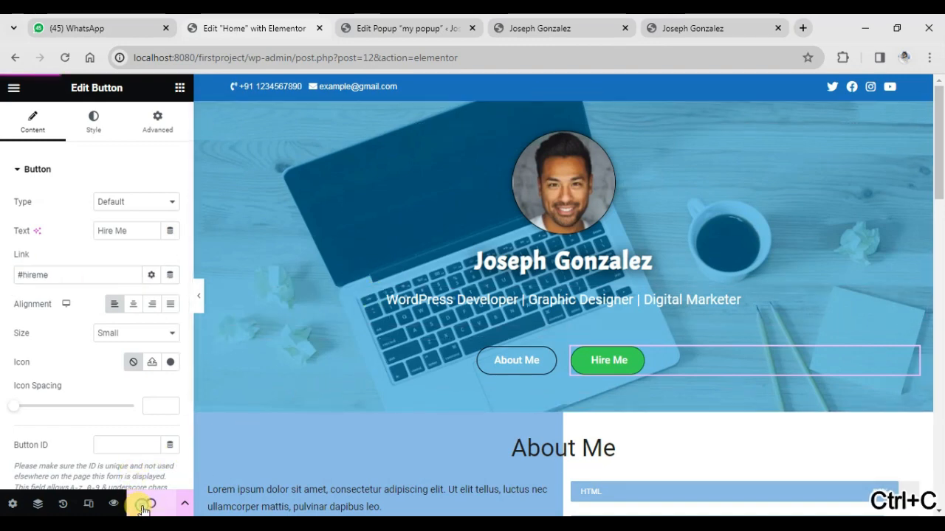
Replace exact_url in the popup's click trigger selector with the copied #hireme, add the trigger and check its listed selector
left_click(389, 24)
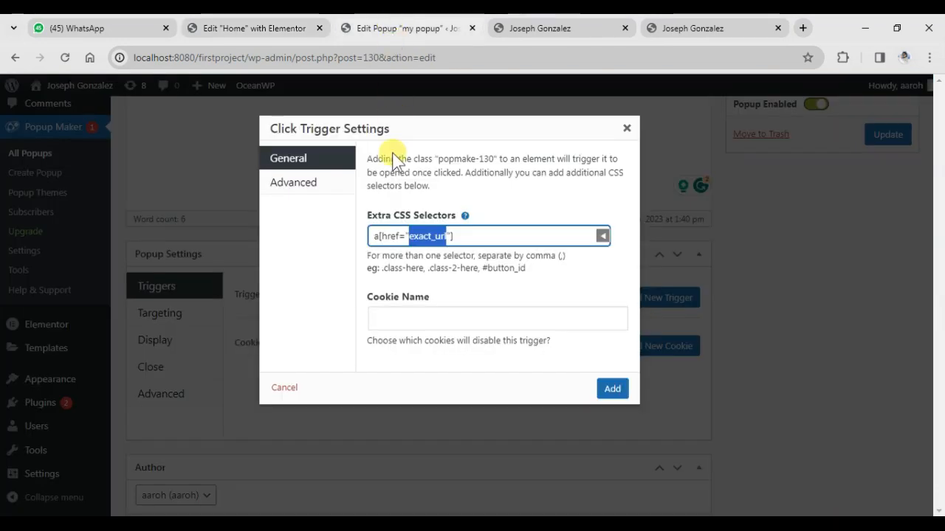
key("ctrl+v")
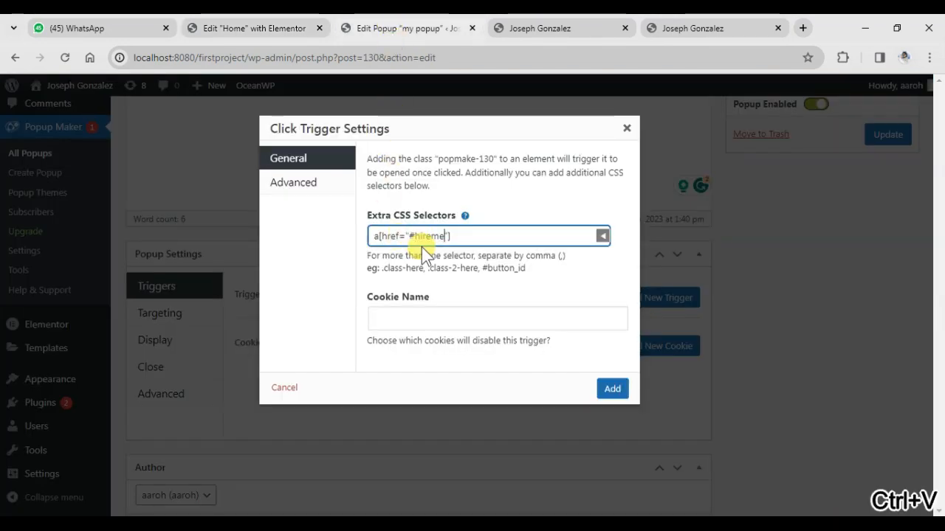
left_click(611, 389)
scroll(569, 362, "down", 1)
left_click_drag(561, 291, 480, 285)
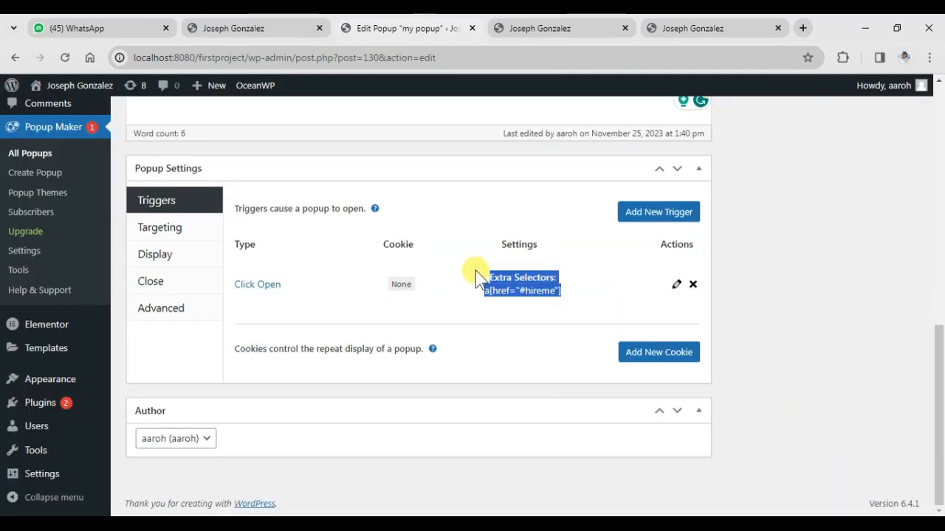
left_click(461, 282)
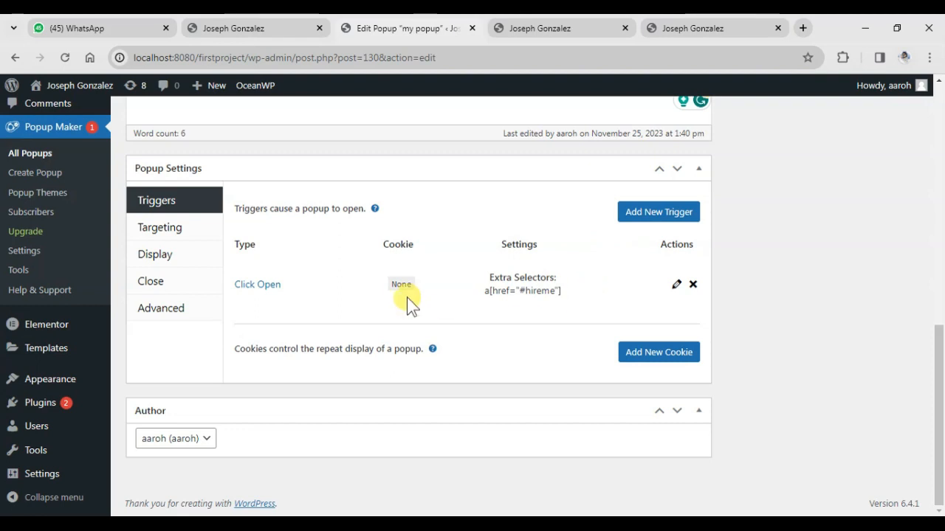
Update the published popup to save its Click Open trigger
scroll(661, 293, "up", 1)
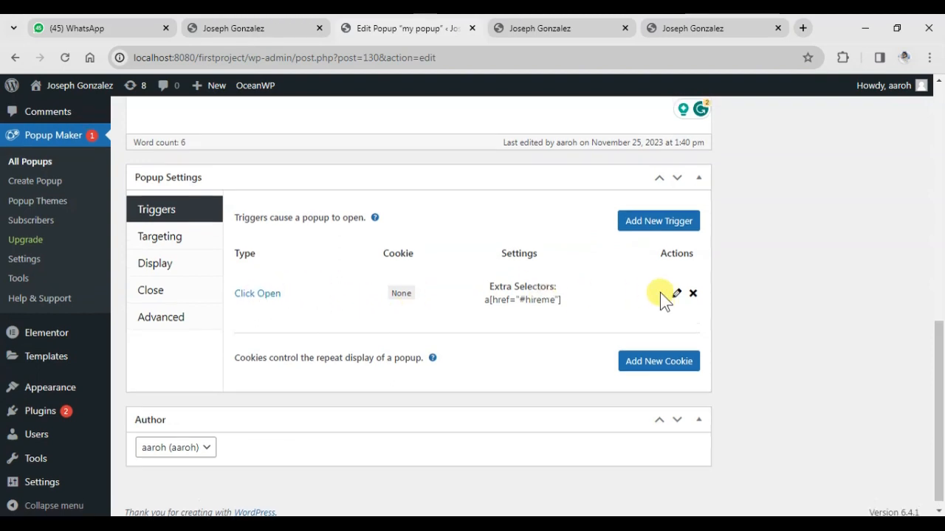
scroll(660, 293, "up", 3)
left_click(887, 258)
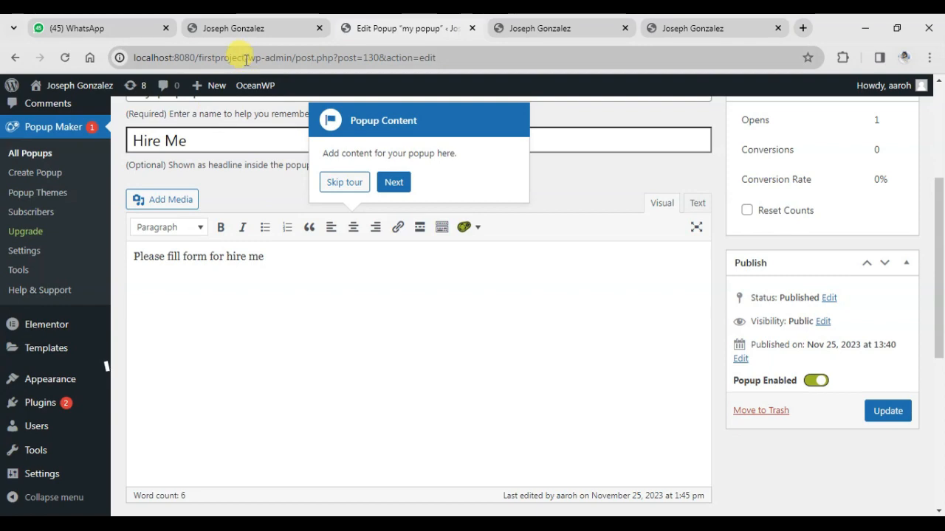
Reload the site's home page without #hireme in its address, then test opening and closing the popup from the Hire Me button
left_click(260, 29)
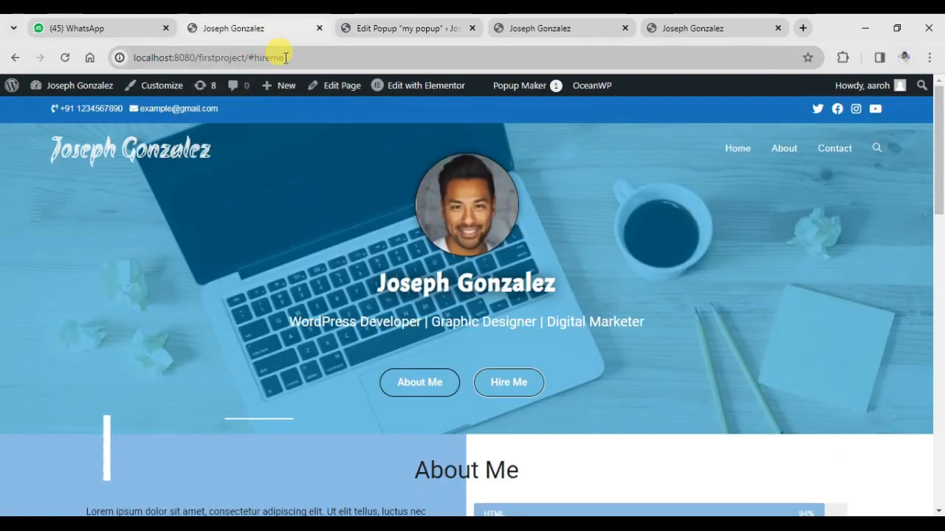
left_click(276, 57)
left_click_drag(284, 58, 252, 58)
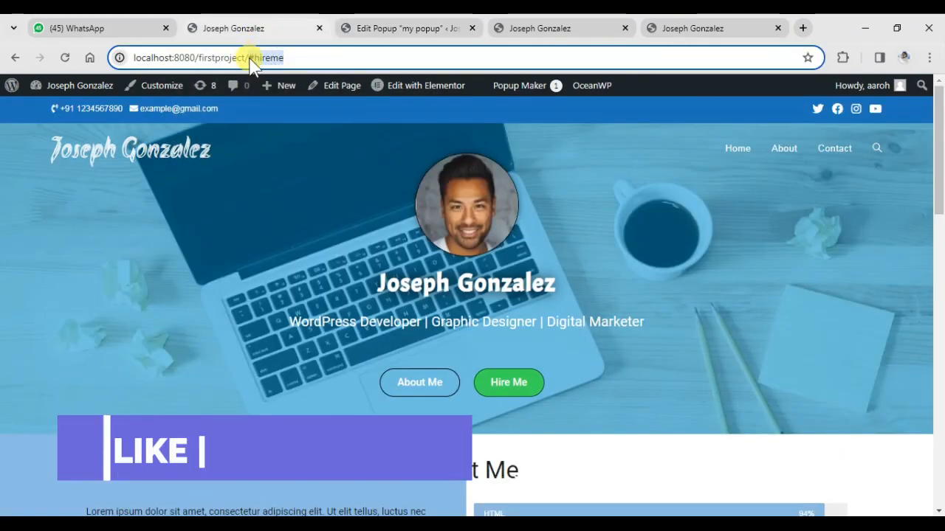
key("BackSpace")
key("Return")
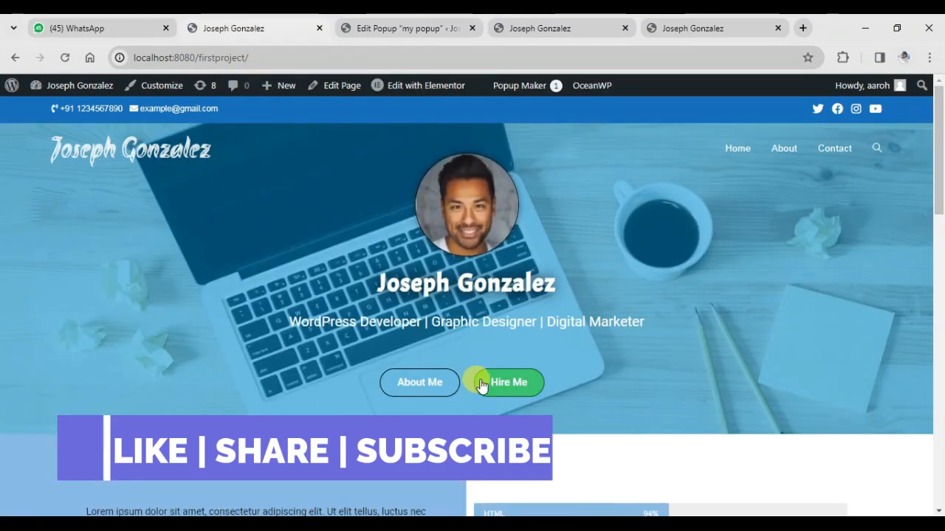
left_click(487, 380)
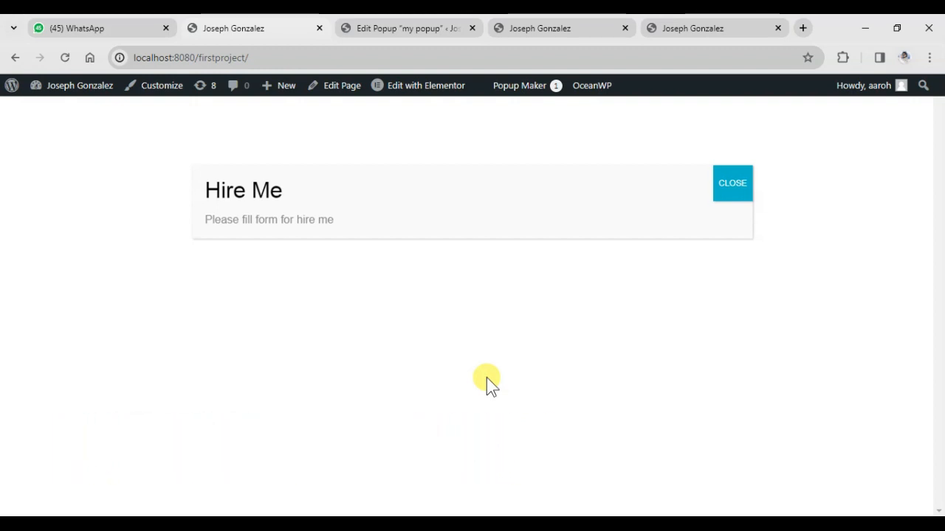
left_click(726, 188)
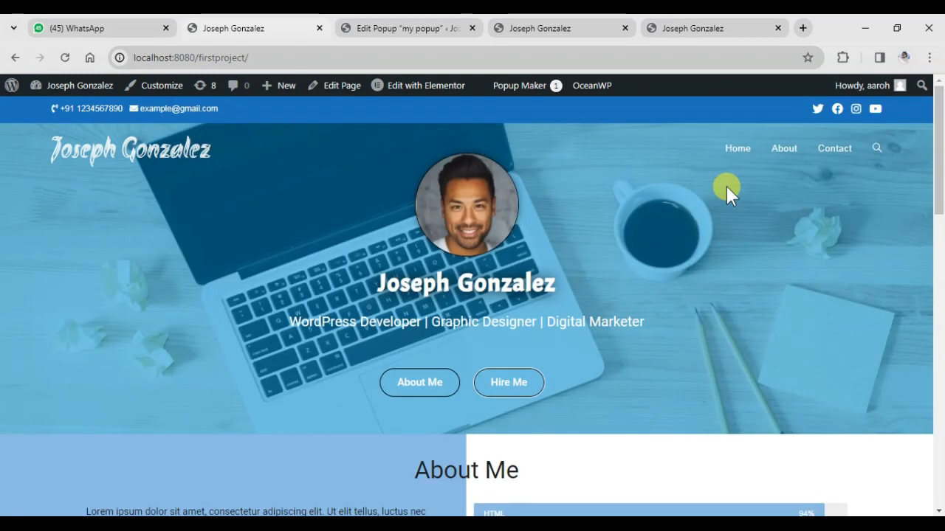
Return to the editor of the popup "my popup" and skip its guided tour
left_click(389, 30)
scroll(383, 257, "down", 1)
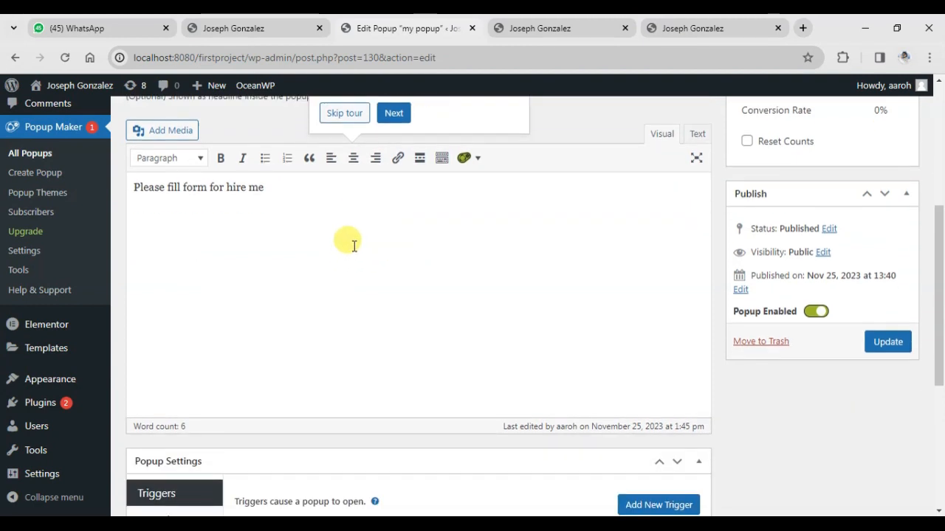
scroll(350, 241, "up", 1)
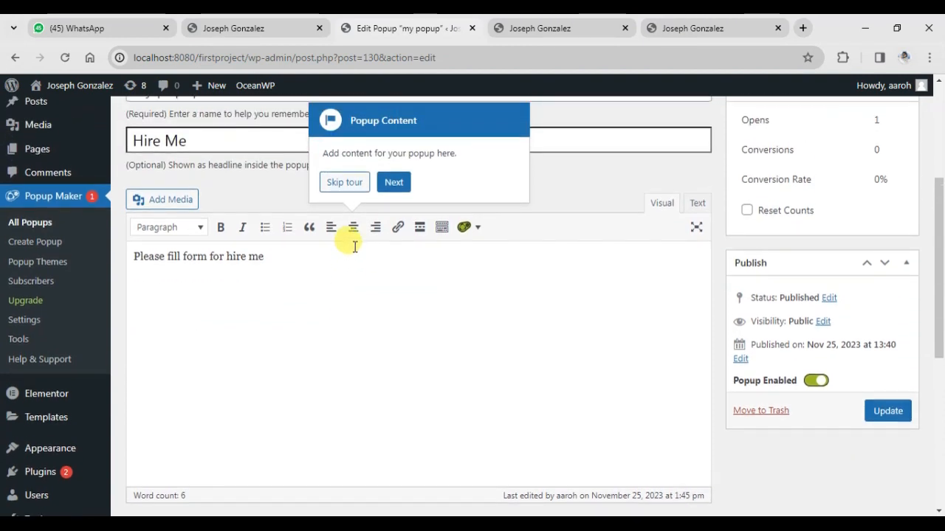
left_click(344, 181)
scroll(310, 328, "up", 1)
scroll(304, 338, "up", 2)
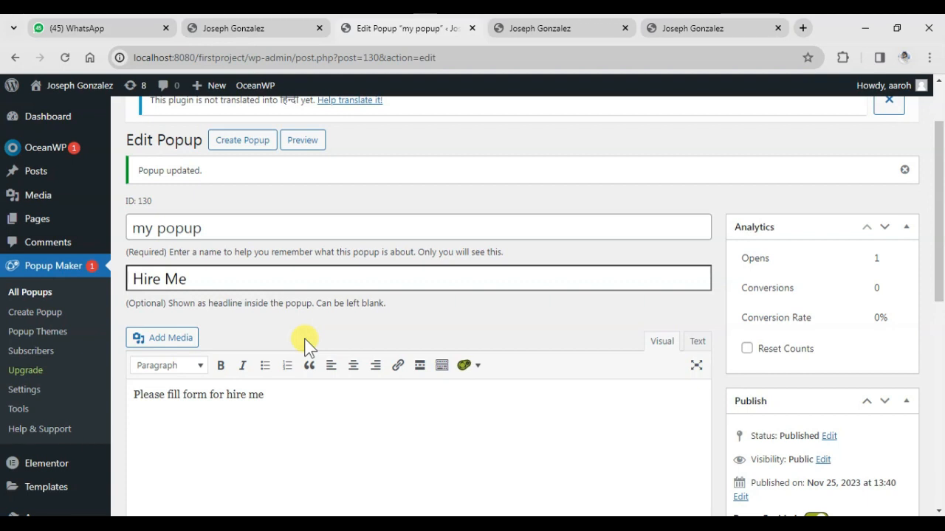
Set the popup's theme to Enterprise Blue in its display appearance settings
scroll(295, 375, "down", 6)
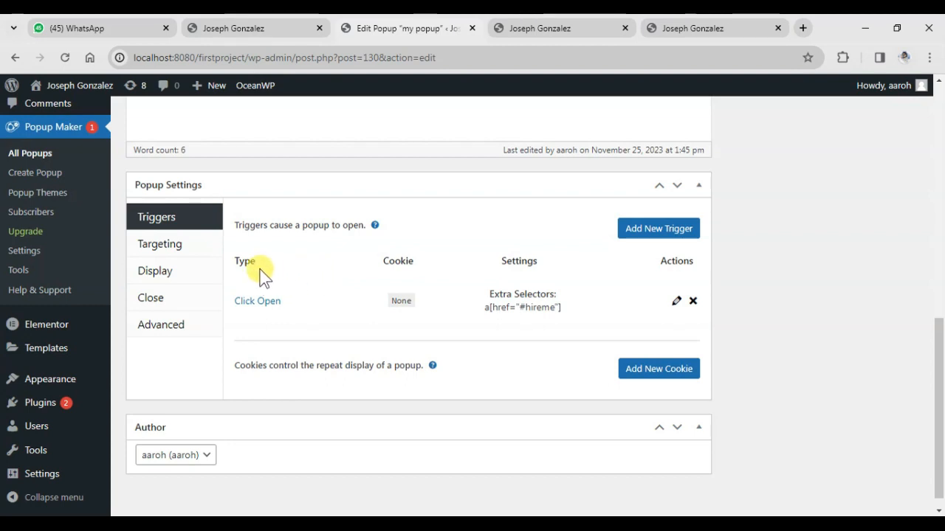
left_click(156, 277)
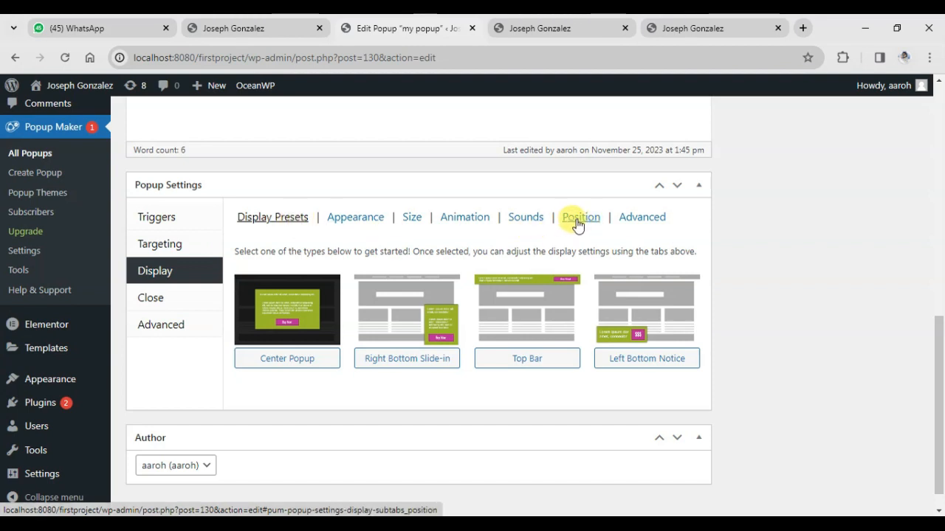
left_click(350, 220)
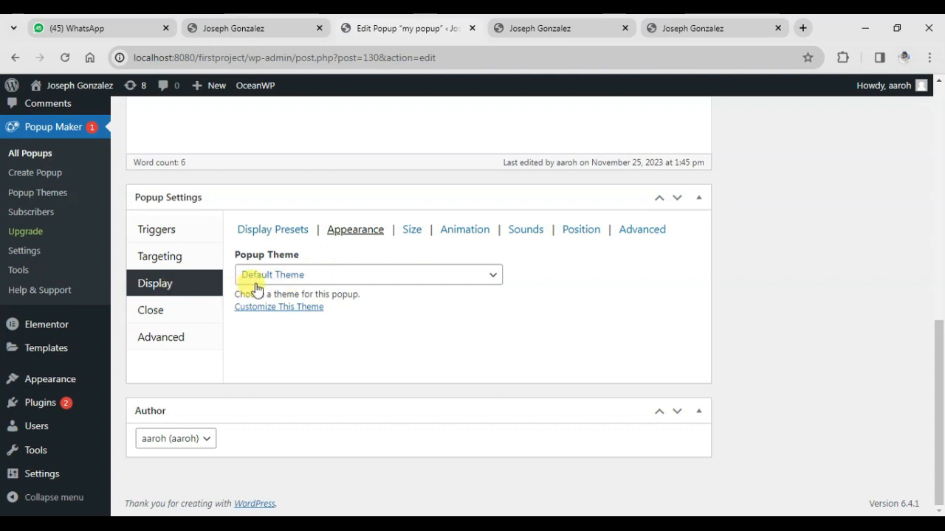
left_click(292, 277)
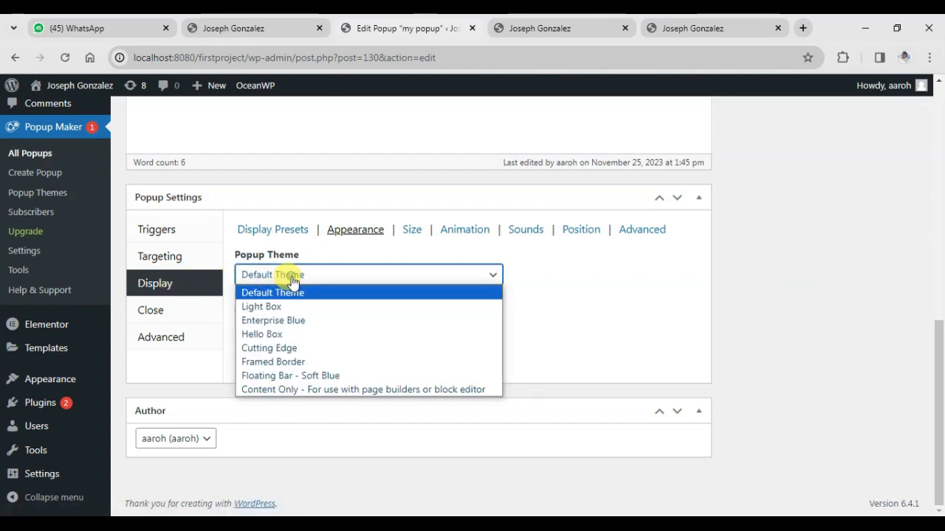
left_click(281, 322)
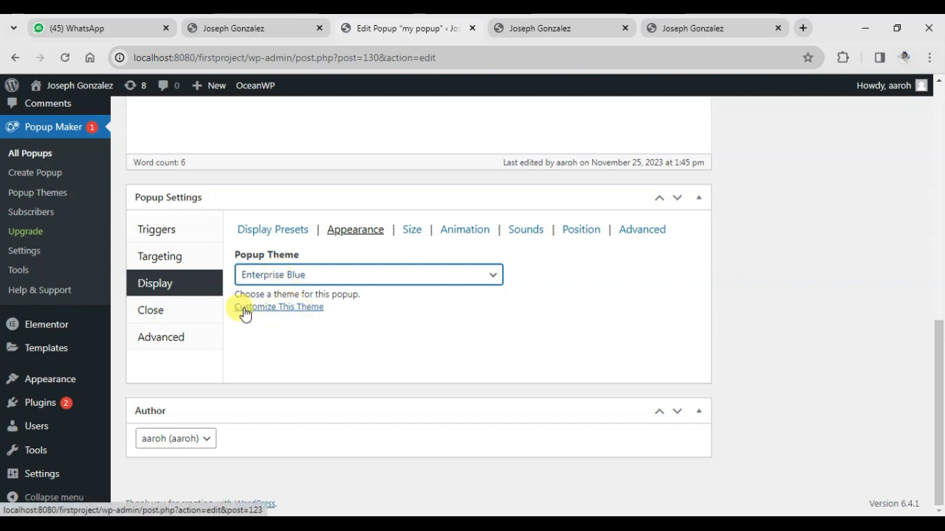
Open the Enterprise Blue theme for customizing and set its overlay opacity to 0%
left_click(285, 313)
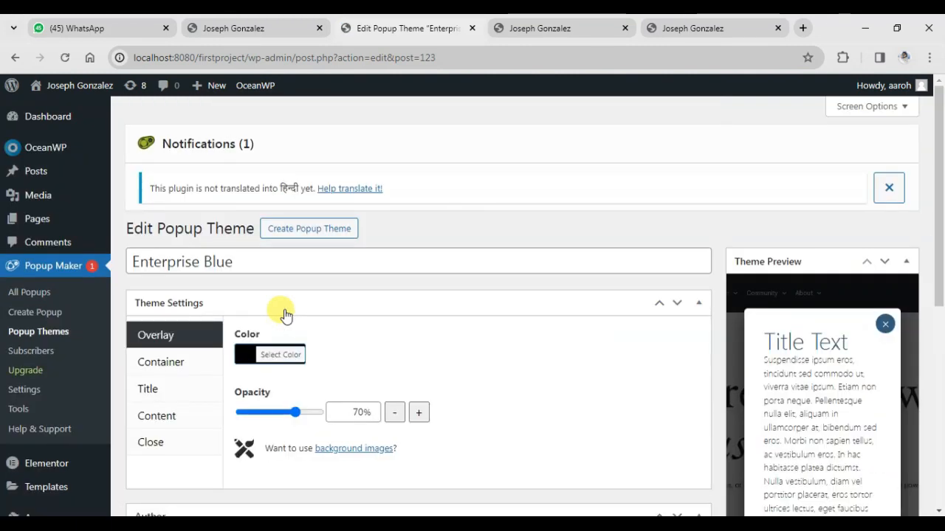
scroll(303, 307, "down", 2)
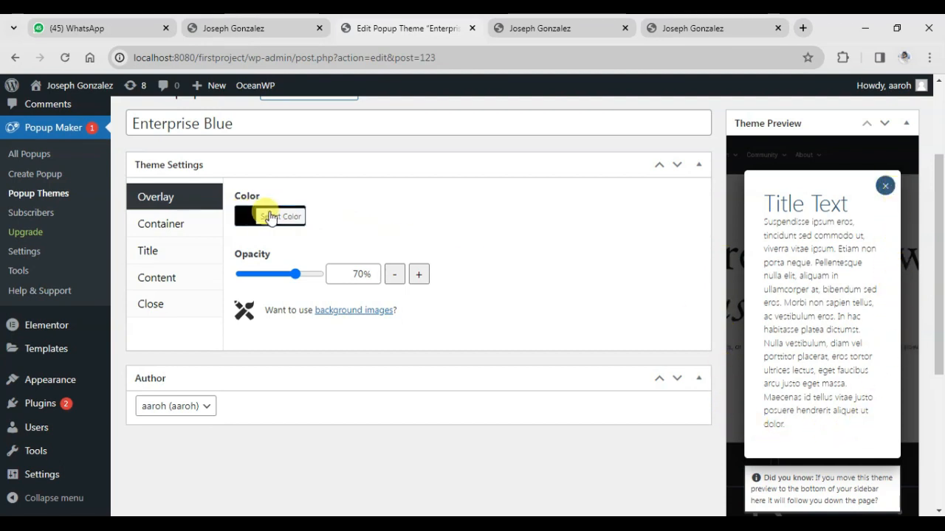
left_click_drag(295, 274, 238, 277)
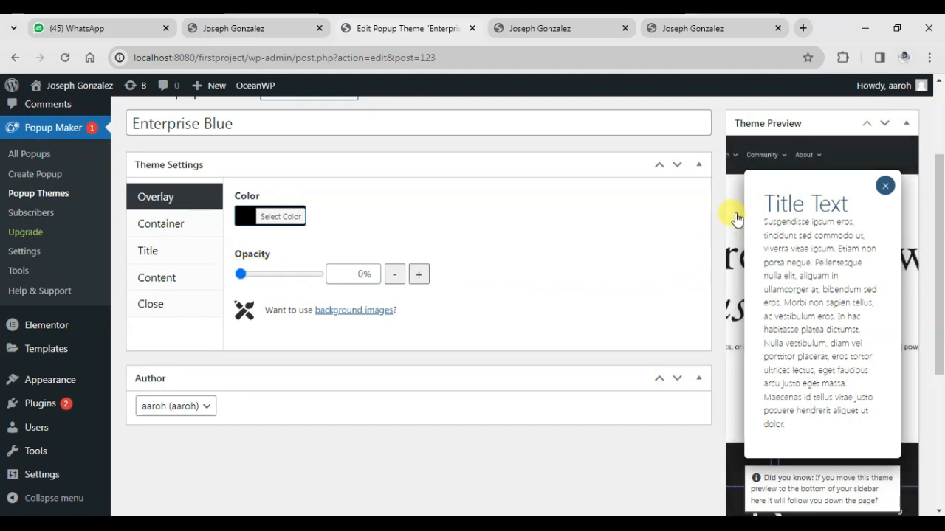
left_click_drag(260, 272, 209, 271)
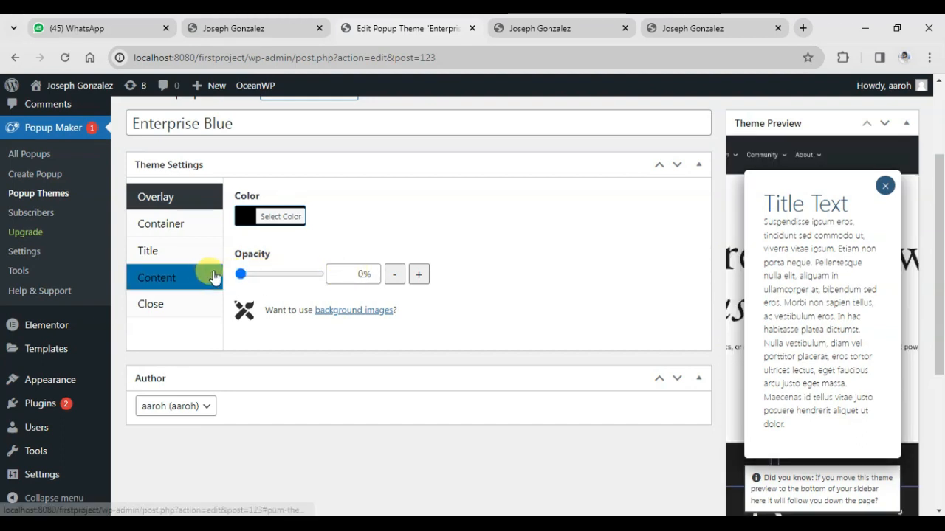
Set the theme container's padding to 10px and its border radius to 27px
left_click(182, 232)
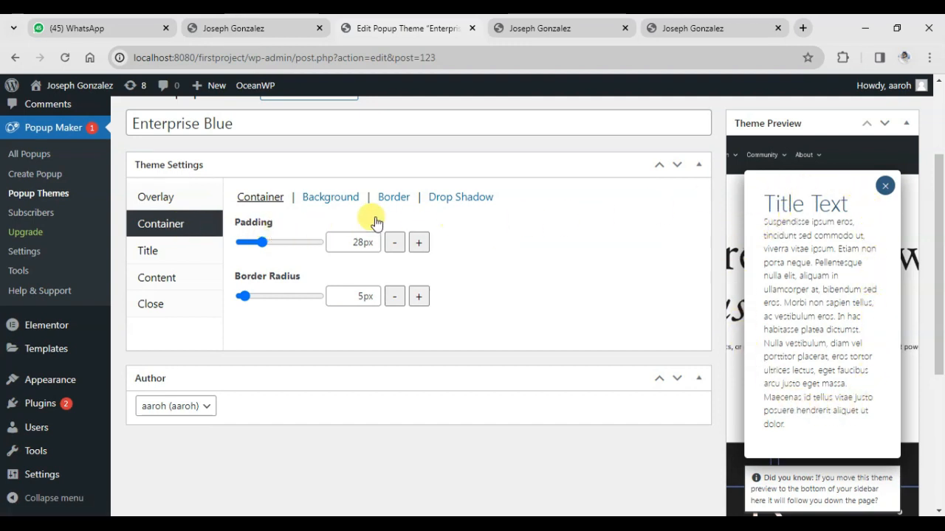
left_click_drag(267, 244, 248, 243)
left_click_drag(243, 296, 266, 297)
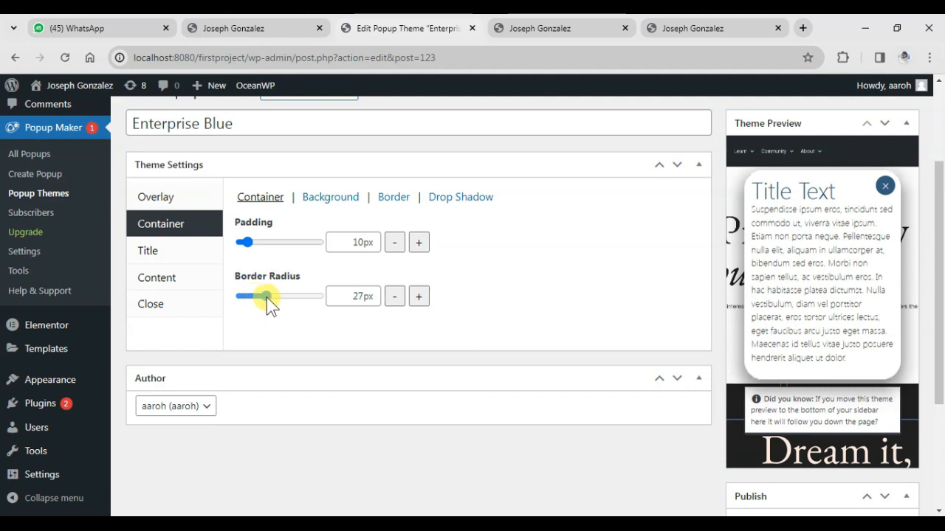
Set the theme title's font size to 20px and its line height to 9px
left_click(152, 252)
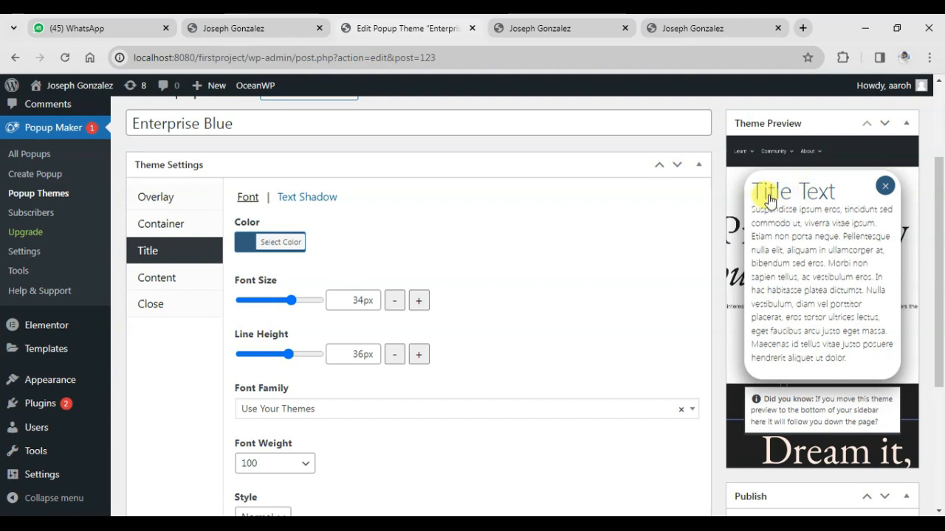
left_click_drag(285, 300, 264, 301)
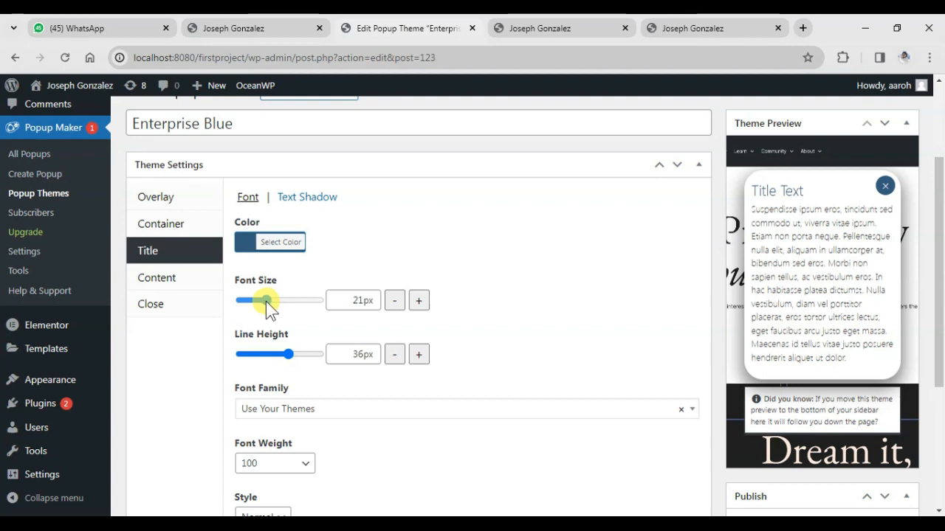
scroll(384, 229, "down", 1)
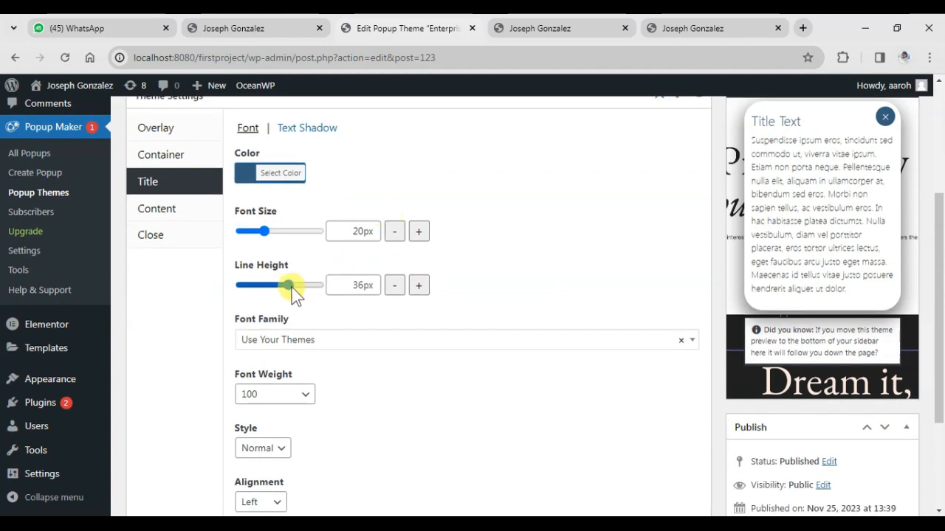
left_click_drag(287, 285, 241, 288)
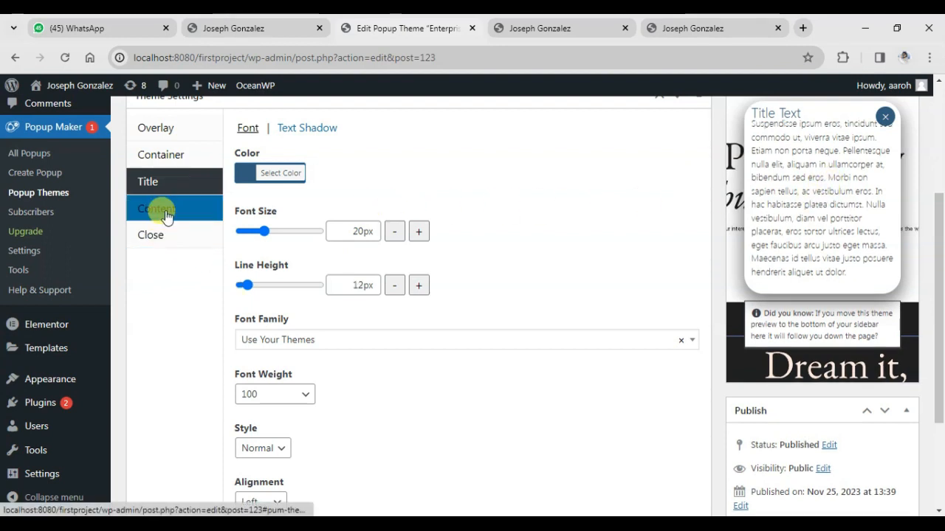
Set the theme content's font family to Arial
left_click(166, 215)
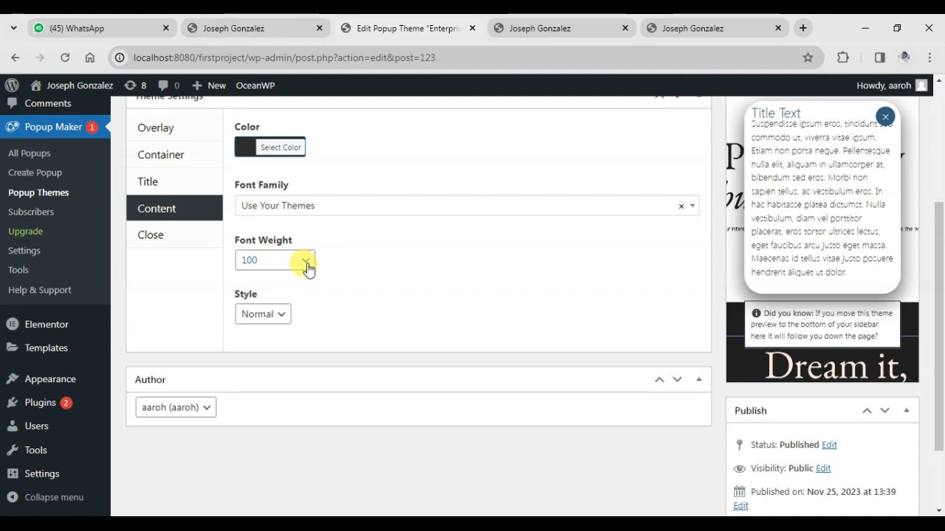
left_click(341, 207)
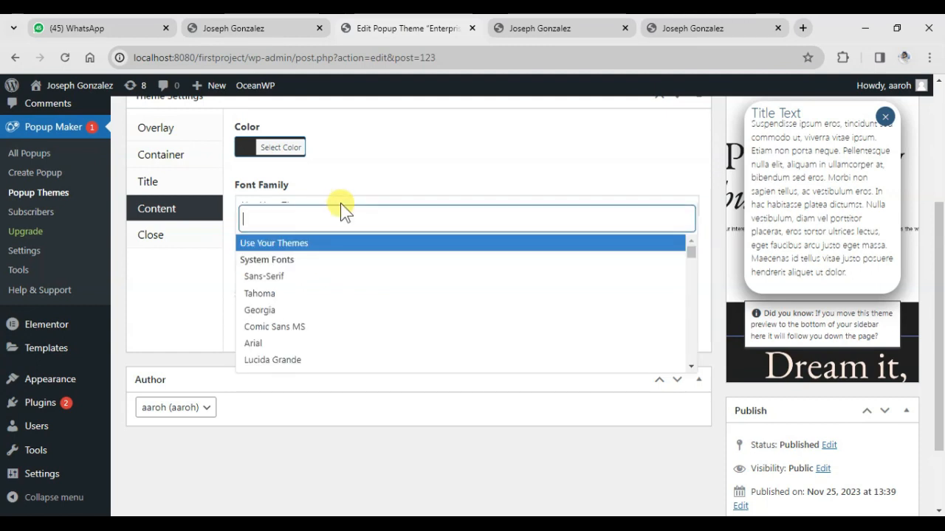
type("ari")
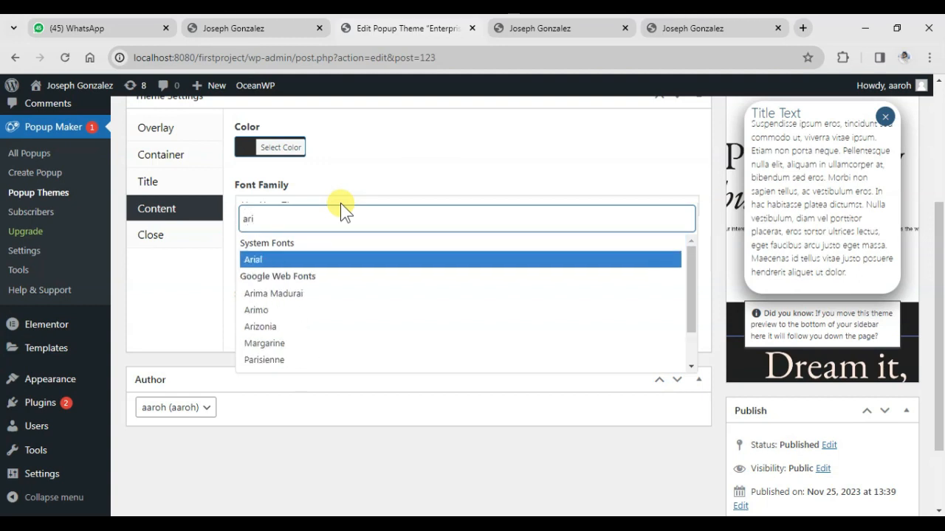
left_click(283, 260)
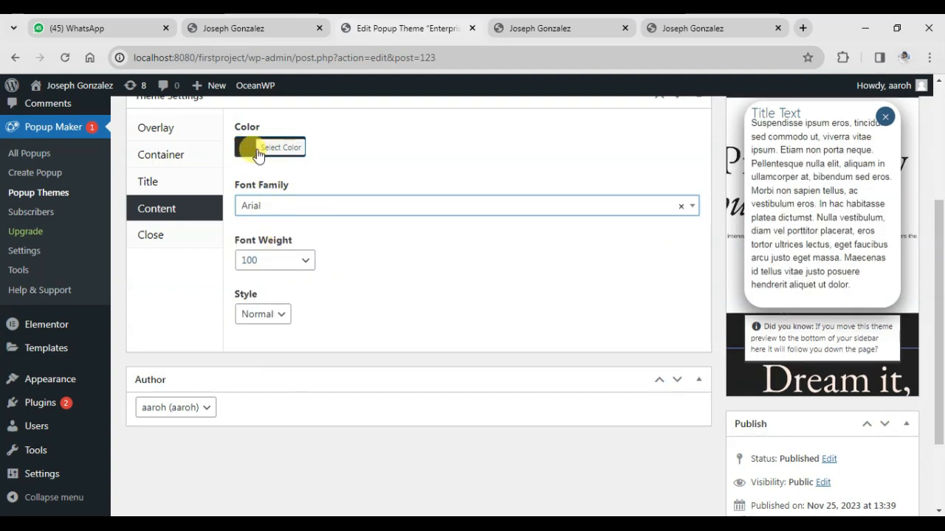
Review the theme's close button settings for general options, size and background
left_click(177, 235)
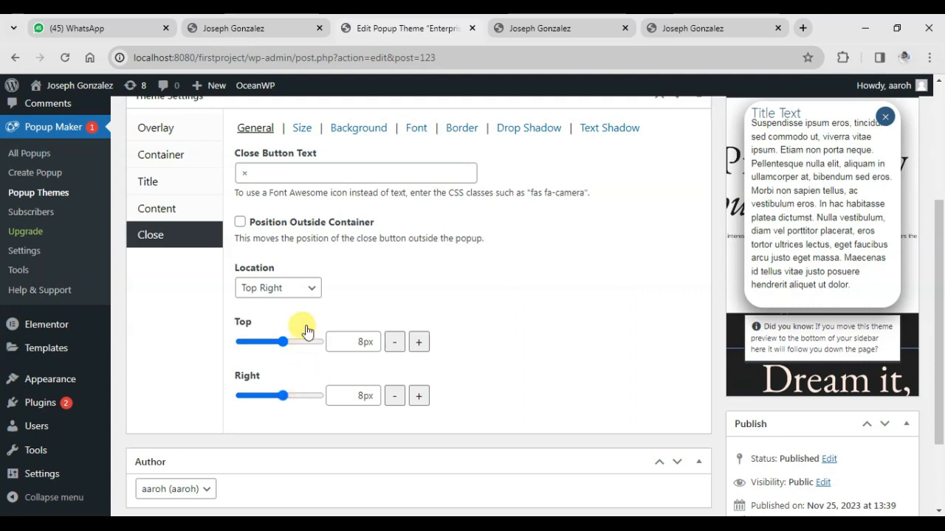
scroll(273, 280, "up", 1)
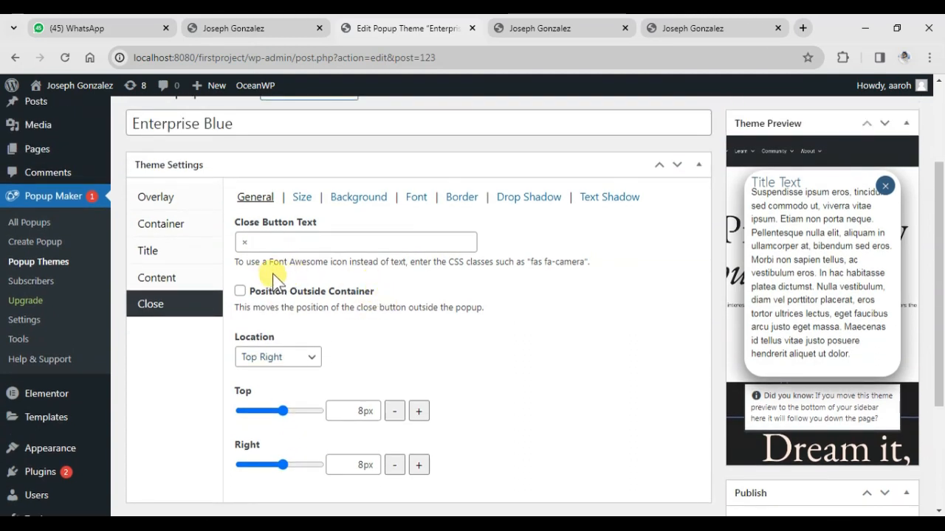
left_click(303, 197)
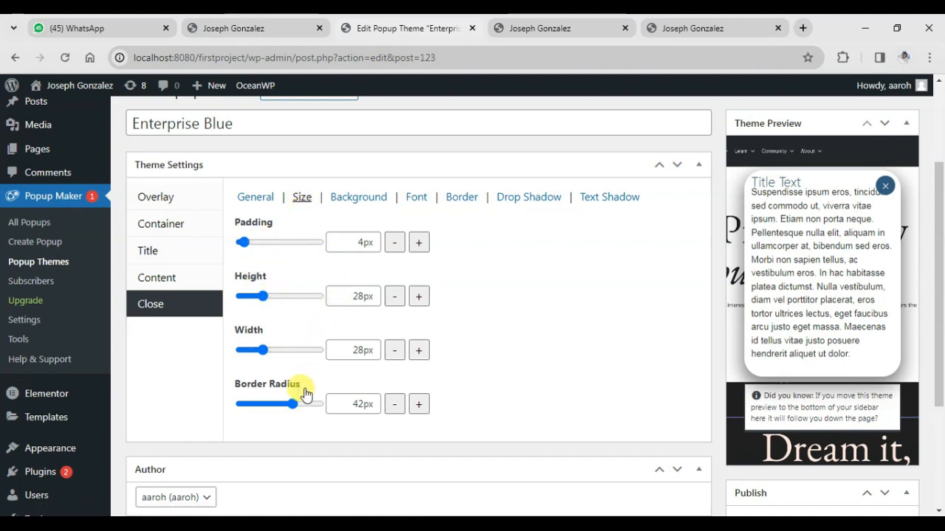
left_click(358, 196)
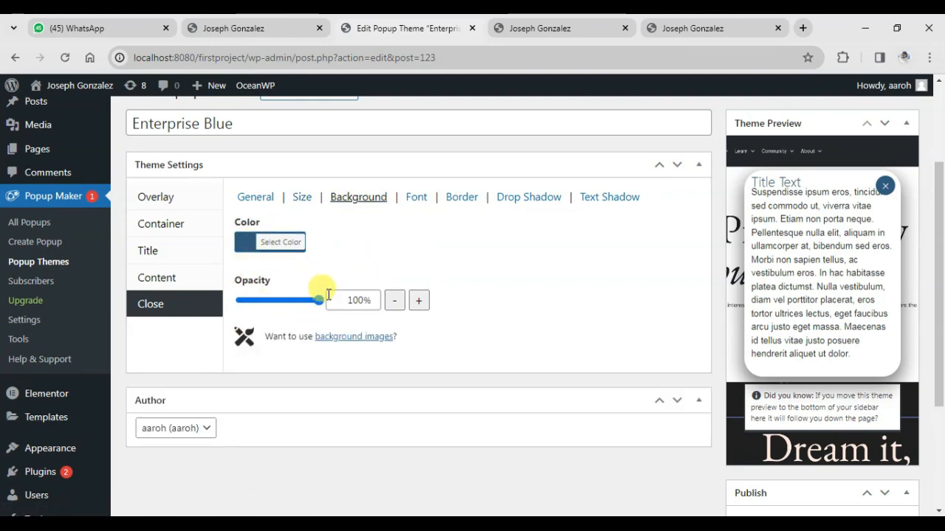
Open the Hire Me popup on the live home page to check its close button, and return to the theme editor
left_click(249, 28)
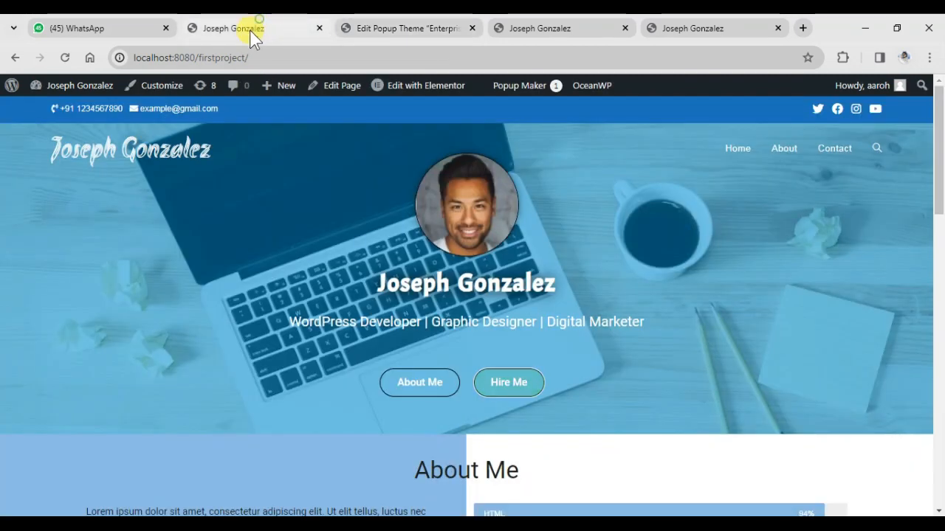
left_click(493, 391)
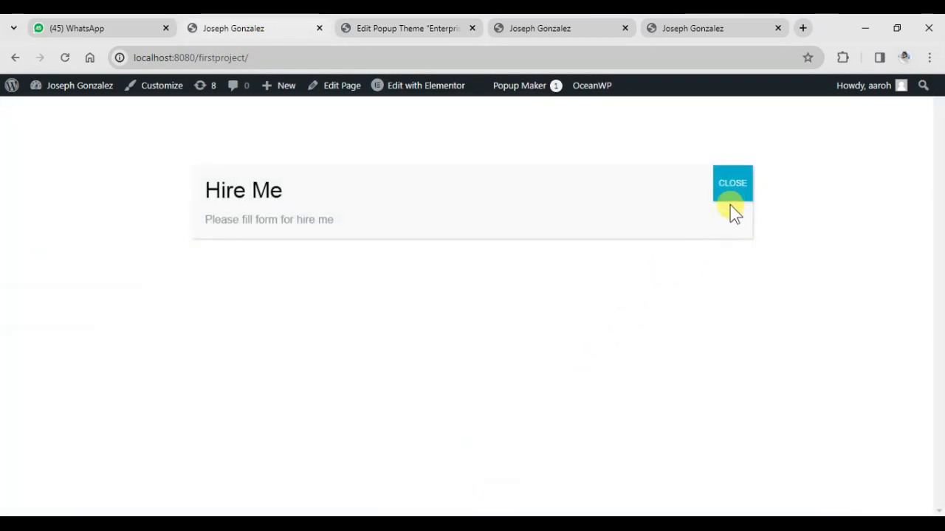
left_click(430, 27)
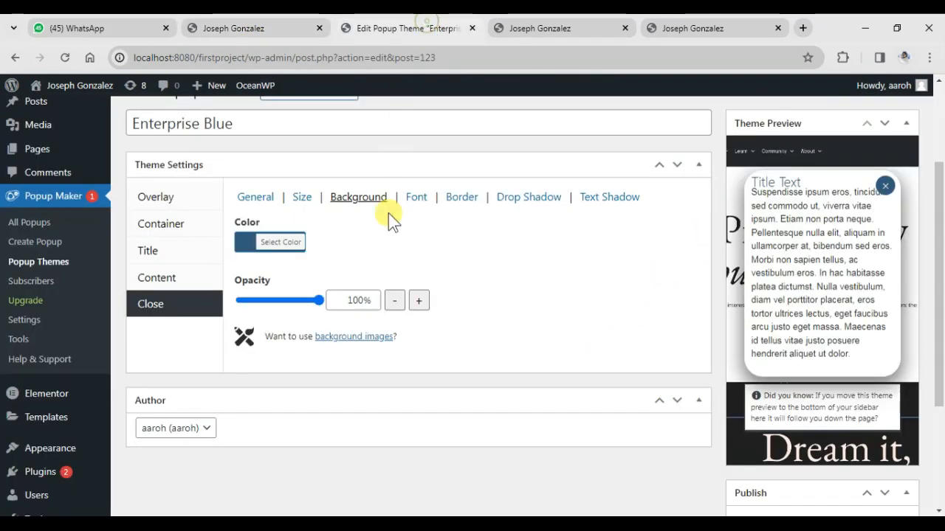
Review the close button's font, border, drop shadow and text shadow settings in the theme
left_click(419, 196)
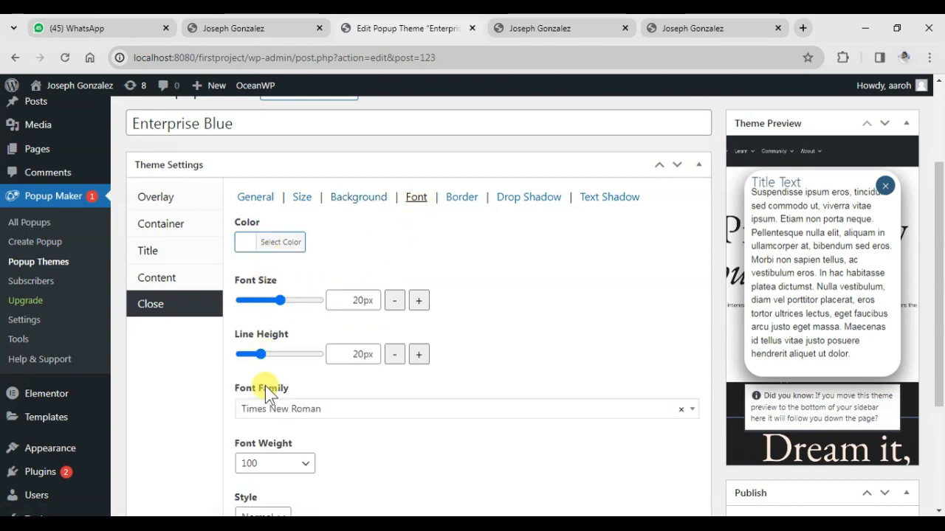
left_click(465, 198)
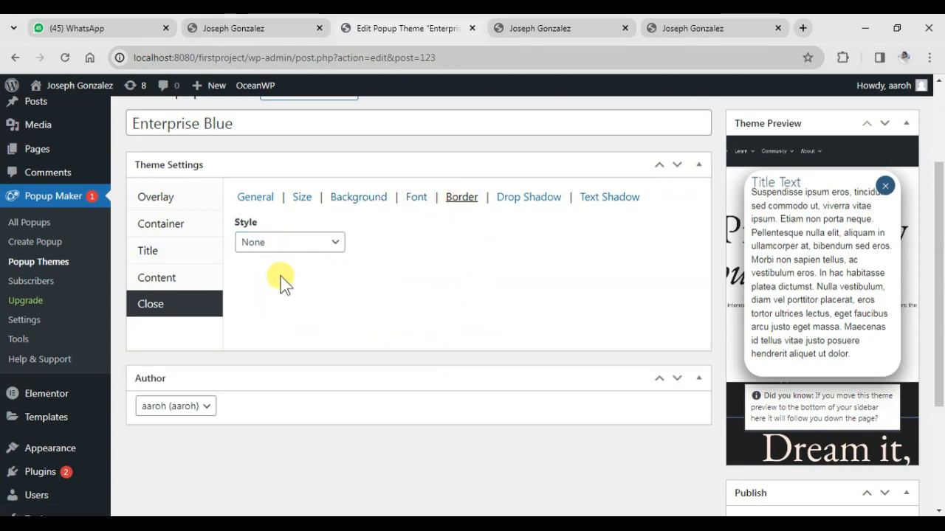
left_click(524, 206)
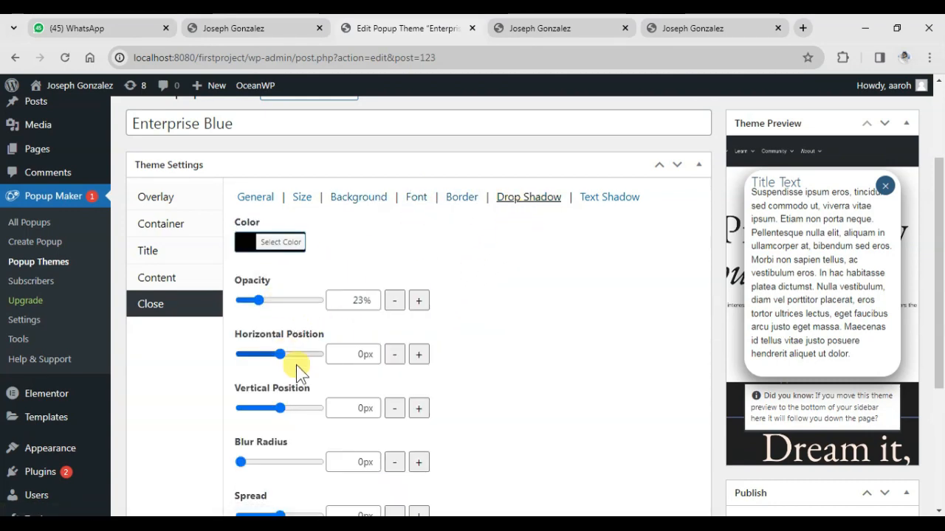
left_click(598, 206)
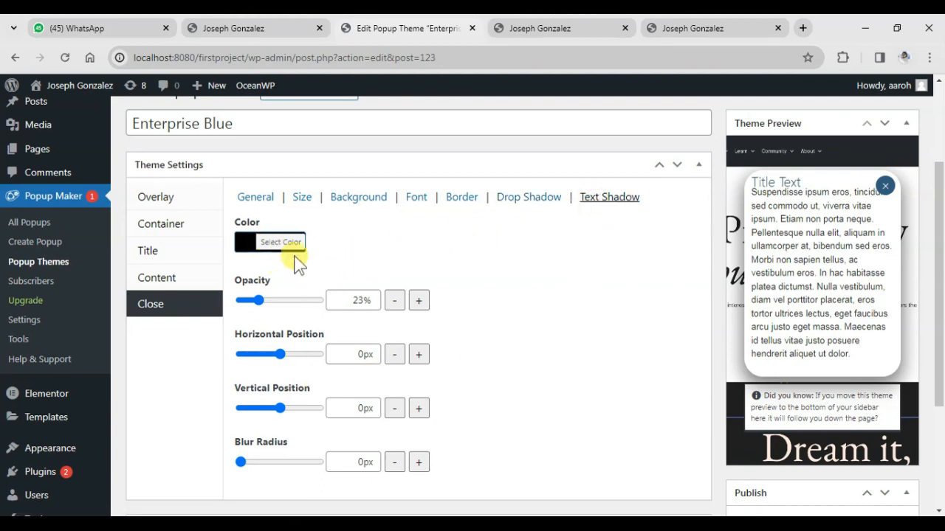
scroll(412, 285, "down", 3)
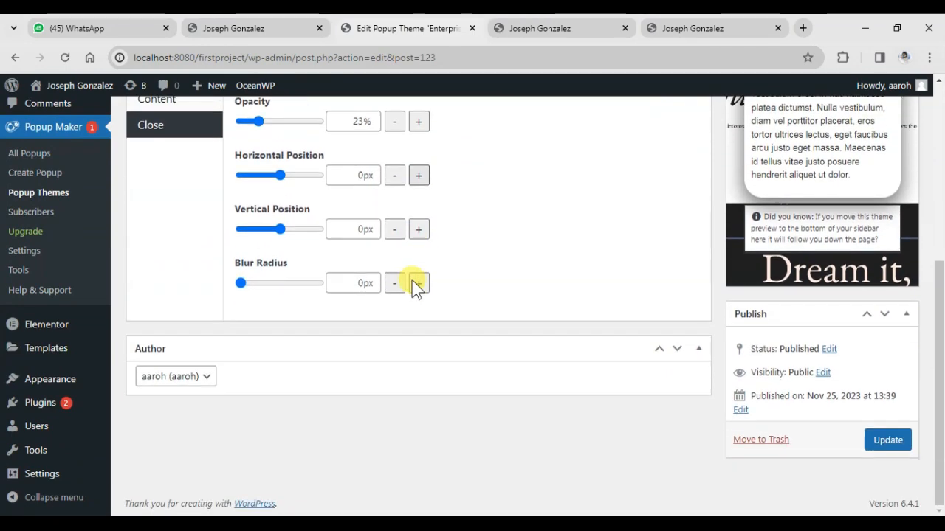
scroll(413, 287, "up", 2)
scroll(570, 340, "down", 3)
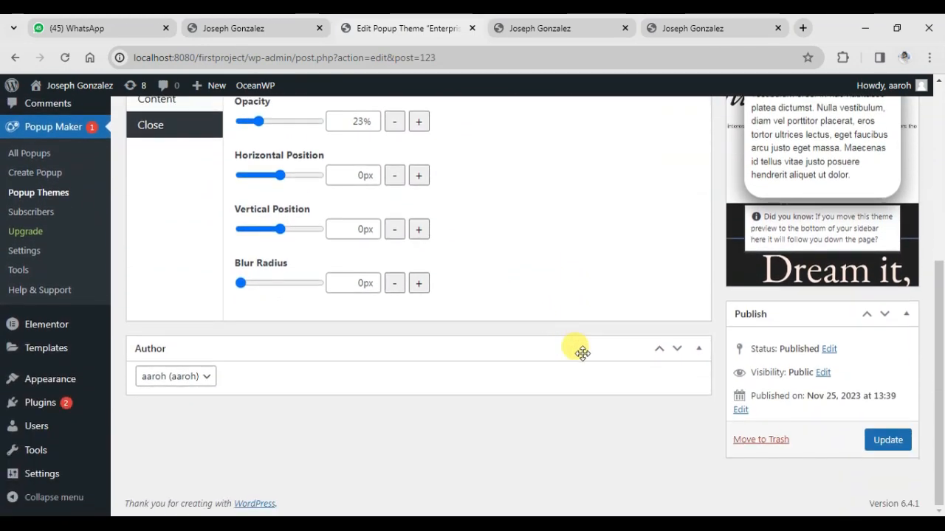
Save the popup theme changes and assign the Enterprise Blue theme to the Hire Me popup
left_click(887, 442)
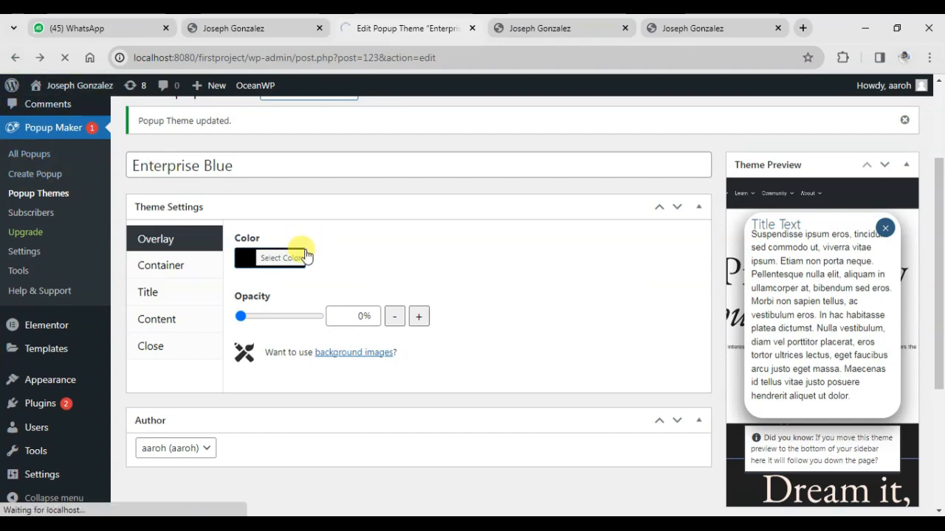
scroll(354, 283, "down", 3)
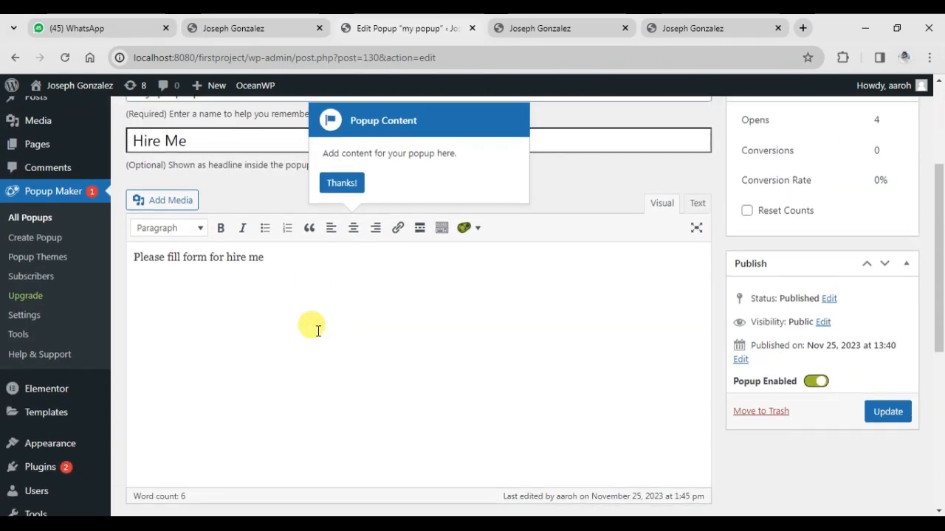
scroll(314, 331, "down", 5)
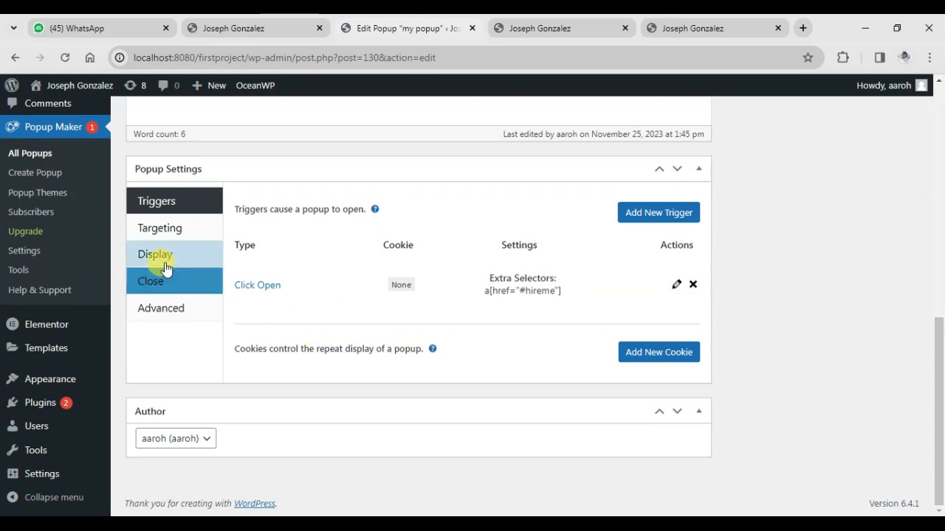
left_click(164, 266)
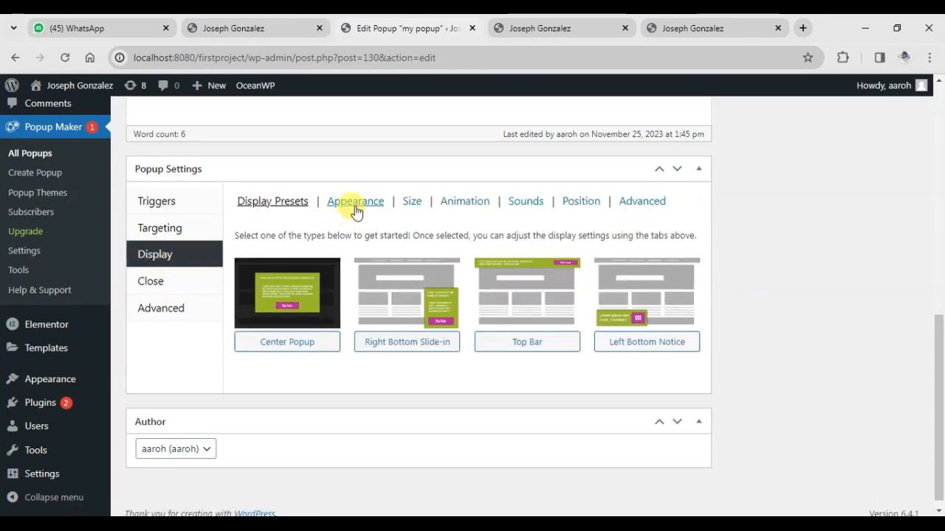
left_click(354, 204)
left_click(310, 274)
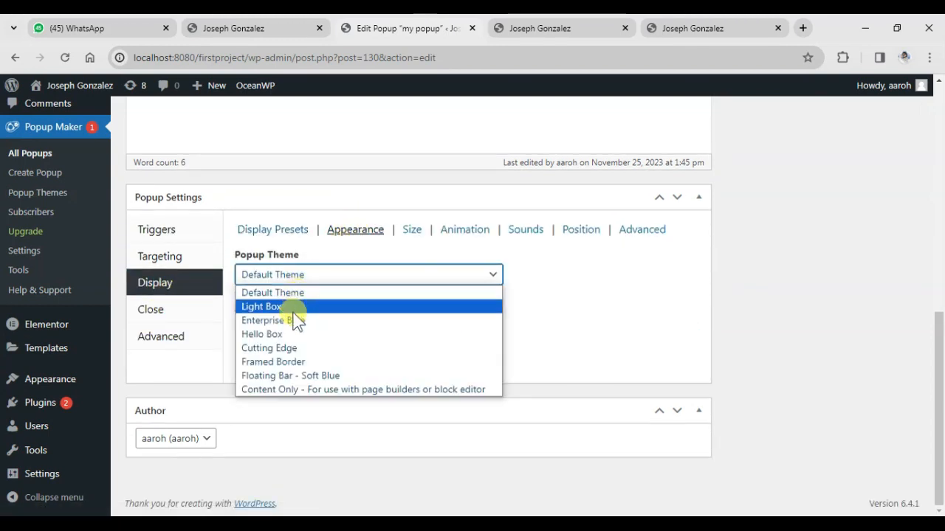
left_click(297, 322)
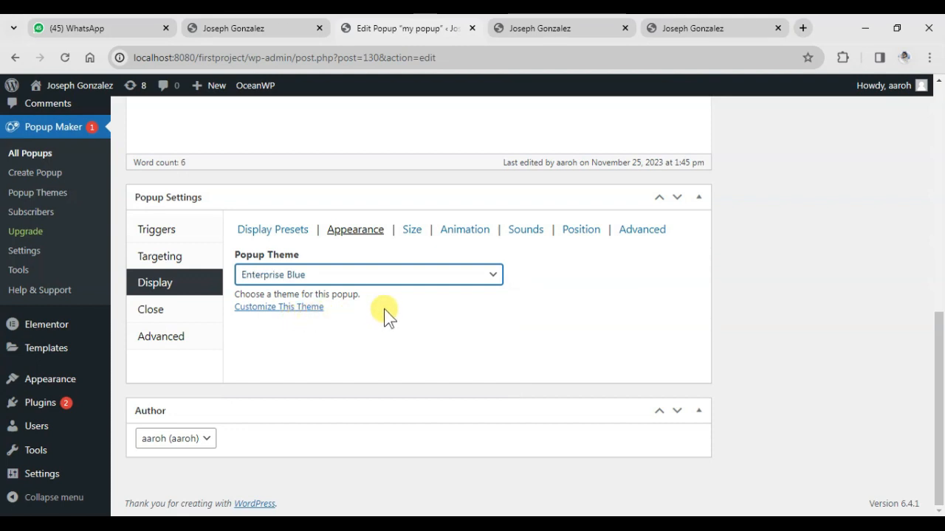
Set the Hire Me popup's display size to Small - 40%
left_click(406, 231)
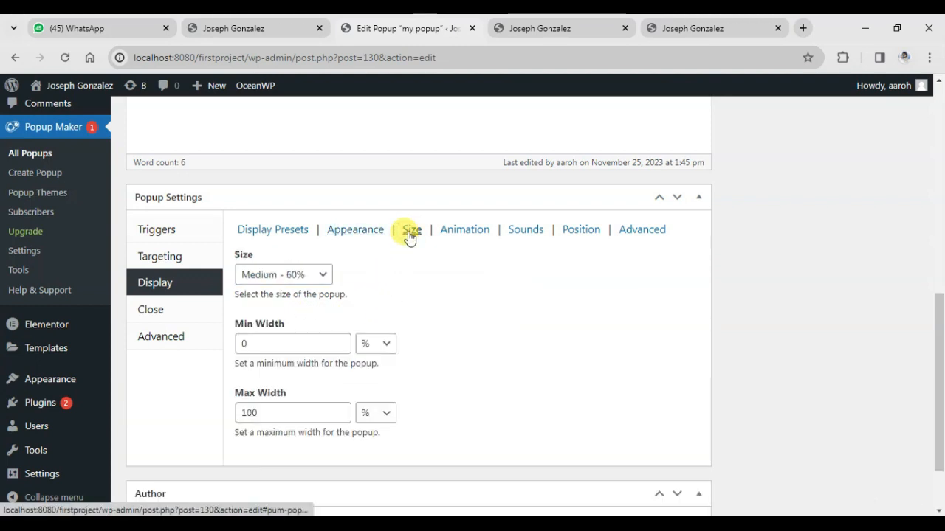
left_click(310, 278)
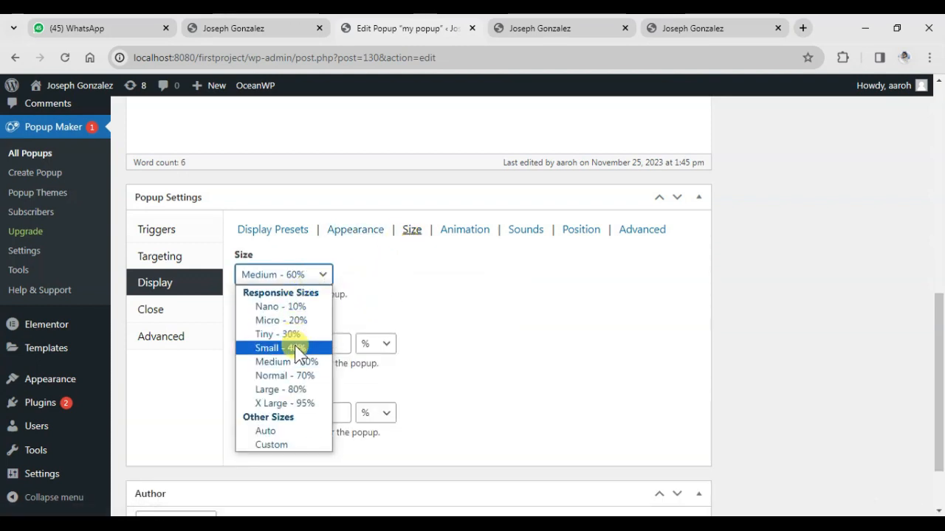
left_click(299, 347)
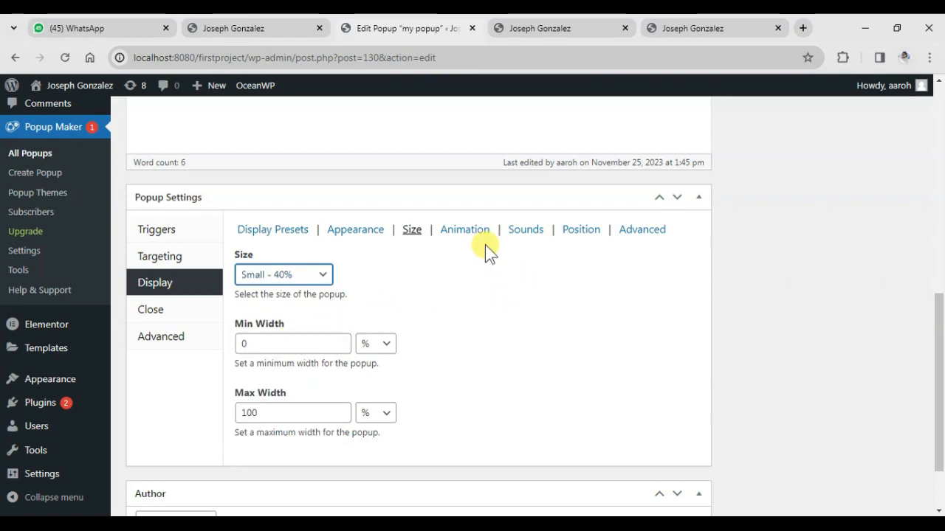
Open the Hire Me popup on the live home page to check its current look, and return to the popup's size settings
left_click(251, 29)
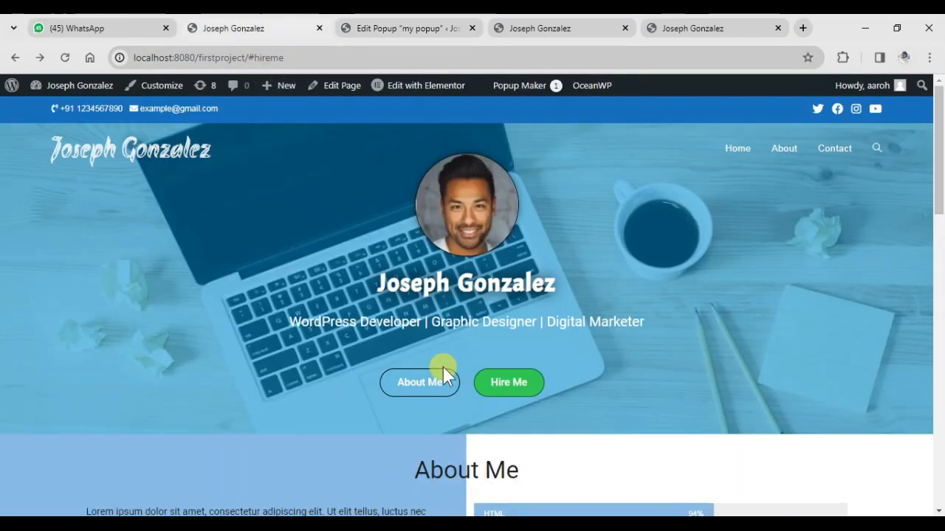
left_click(489, 382)
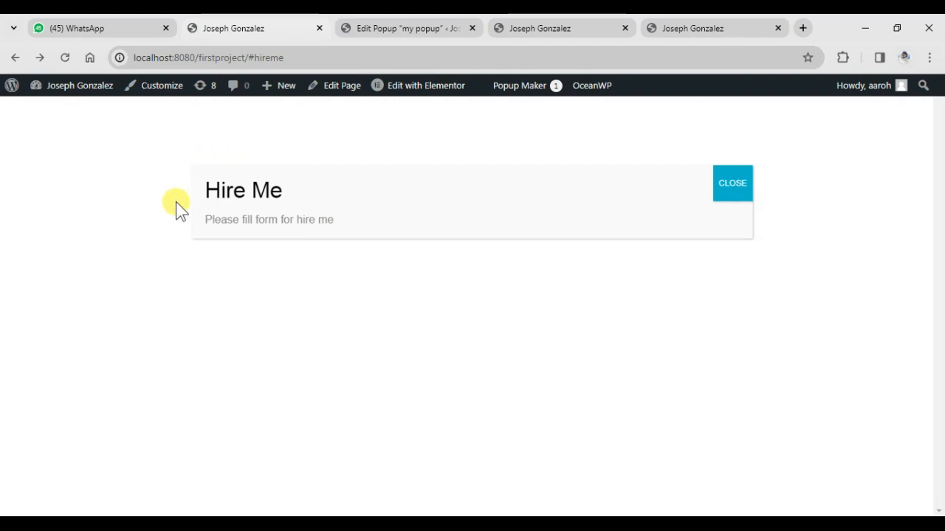
left_click(407, 30)
scroll(322, 330, "down", 1)
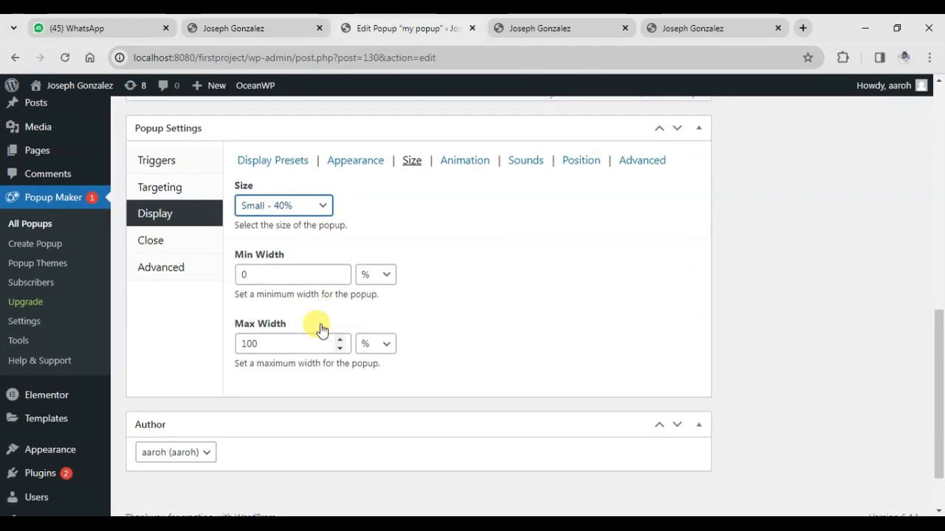
scroll(320, 330, "down", 1)
scroll(320, 330, "up", 1)
Set the Hire Me popup's opening sound to Beep
left_click(476, 164)
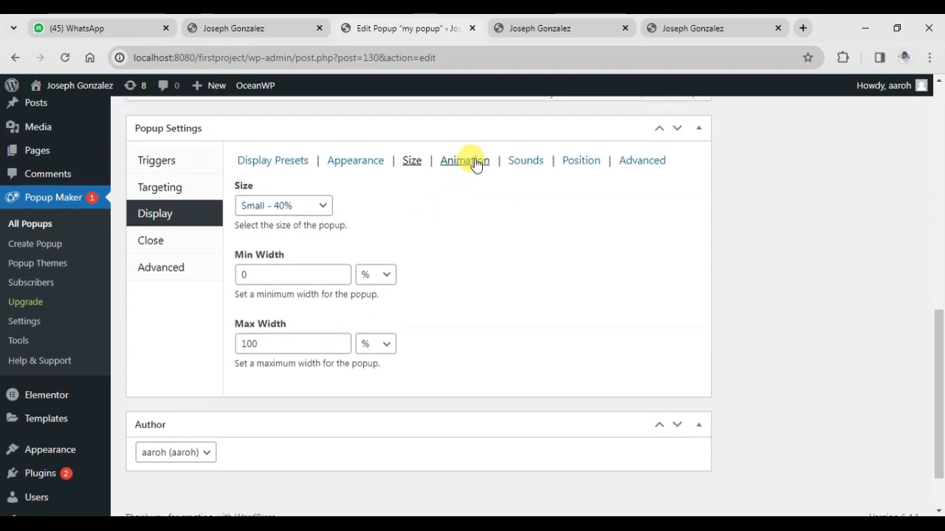
left_click(521, 169)
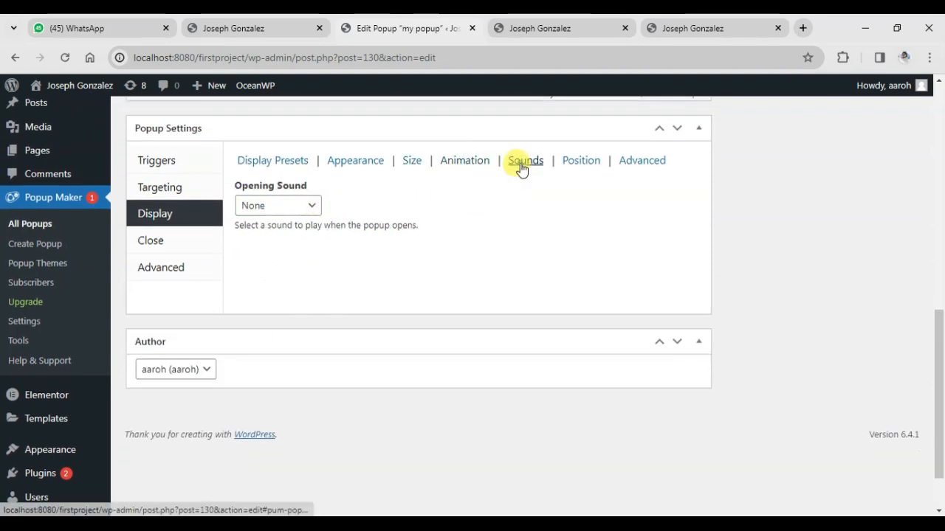
left_click(295, 207)
left_click(284, 236)
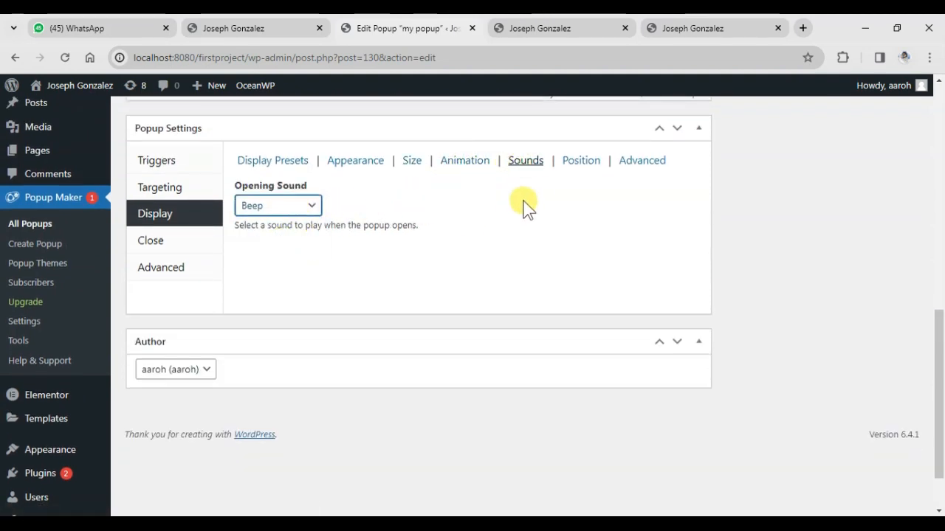
Check the popup's position settings and update the popup
left_click(575, 164)
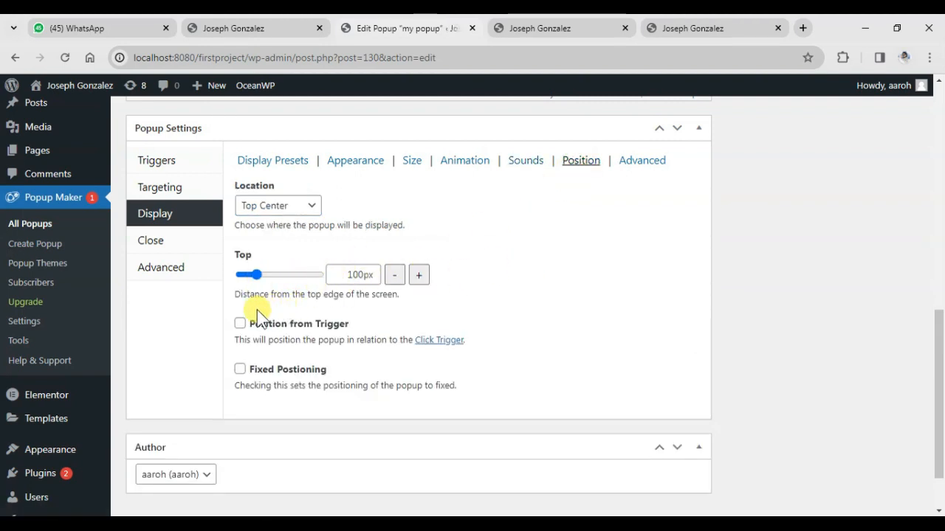
scroll(243, 312, "up", 4)
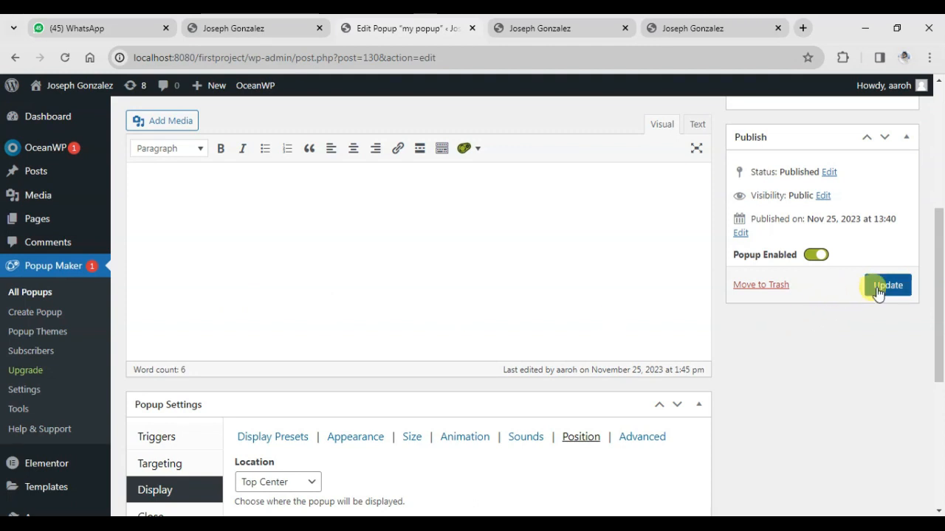
left_click(876, 292)
Reload the live home page and open the Hire Me popup to check its new theme and size
left_click(248, 30)
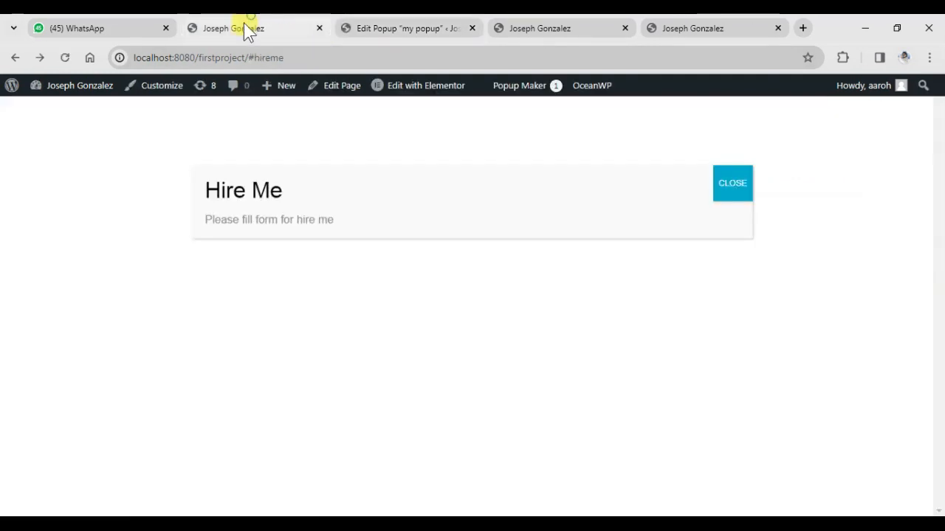
left_click(65, 55)
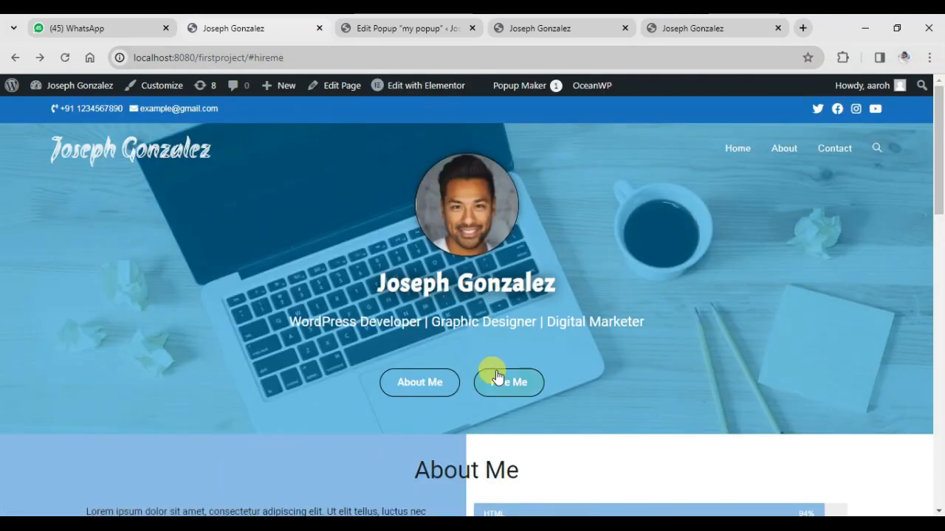
left_click(500, 370)
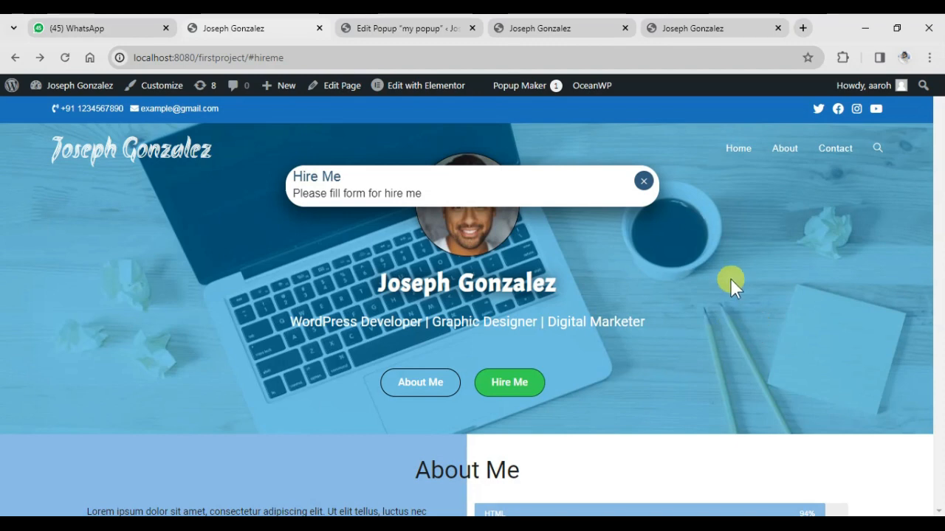
Open lipsum.com in a new browser tab and copy the "Why do we use it?" heading and paragraph
left_click(803, 28)
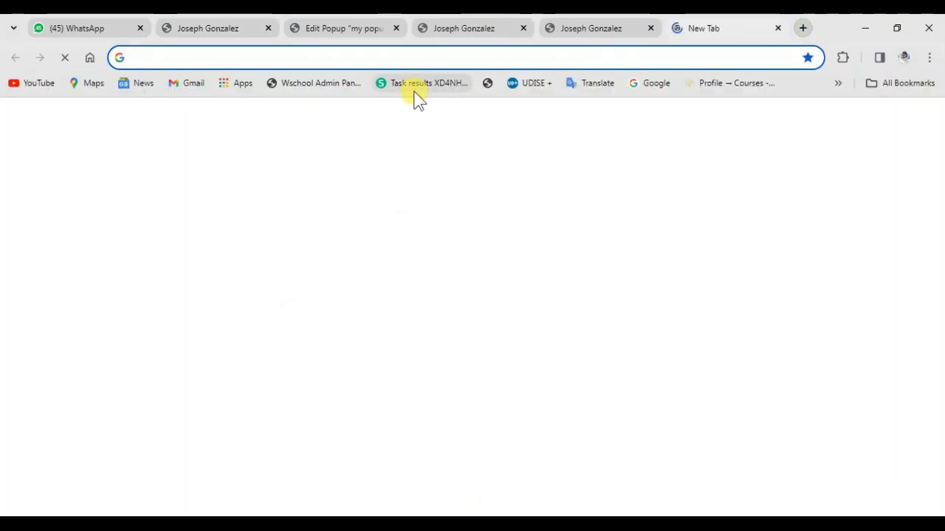
type("l")
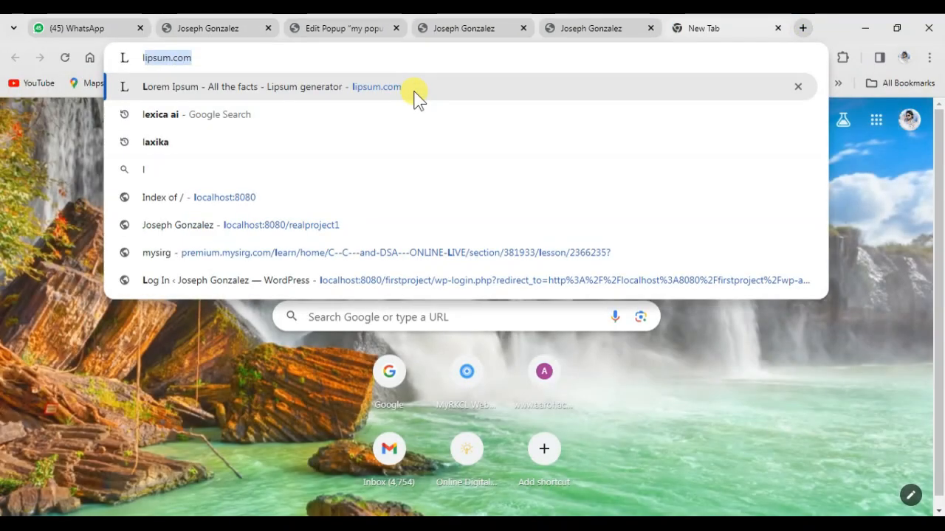
key("Return")
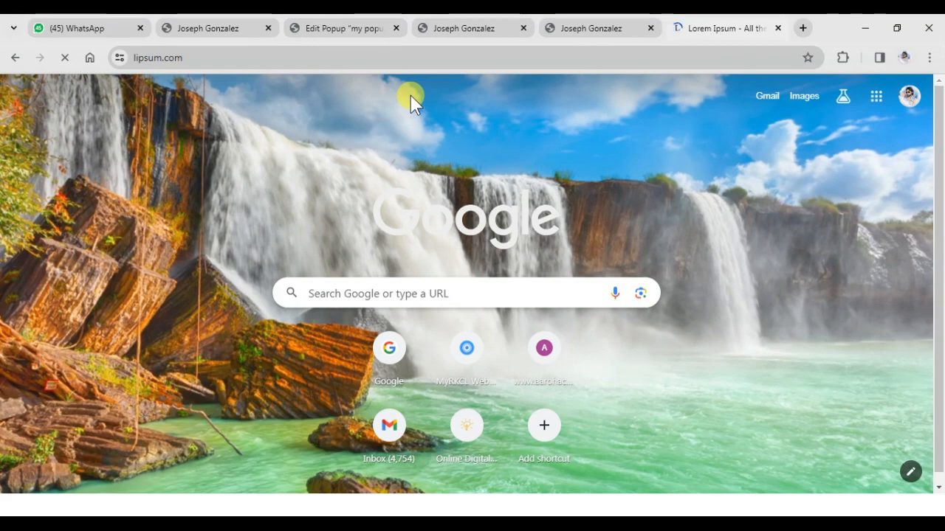
scroll(423, 214, "down", 4)
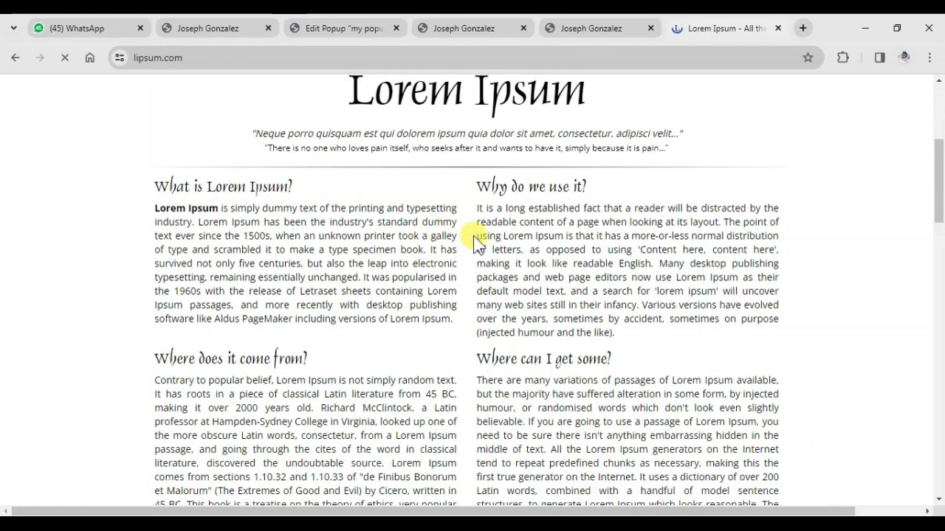
left_click_drag(478, 186, 624, 333)
key("ctrl+c")
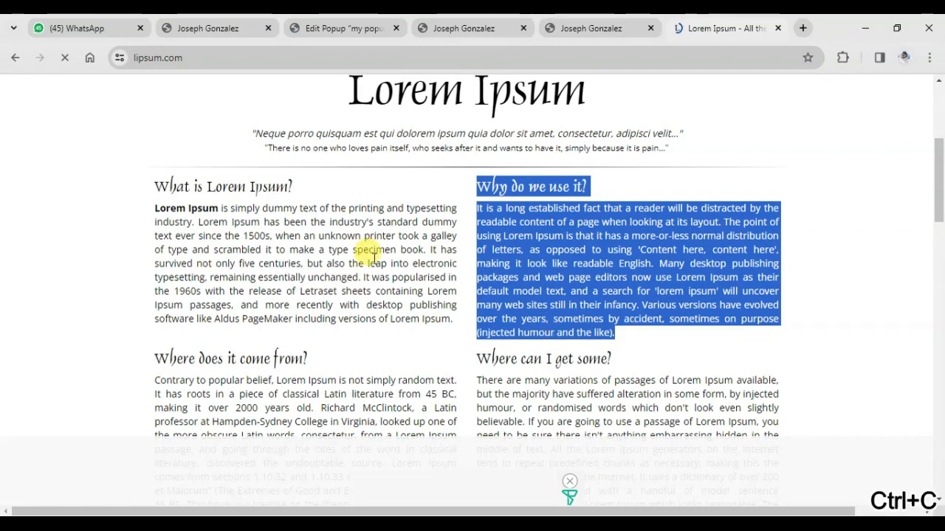
Paste the copied sample text below the "Please fill form for hire me" line in the popup content
left_click(319, 28)
left_click(285, 289)
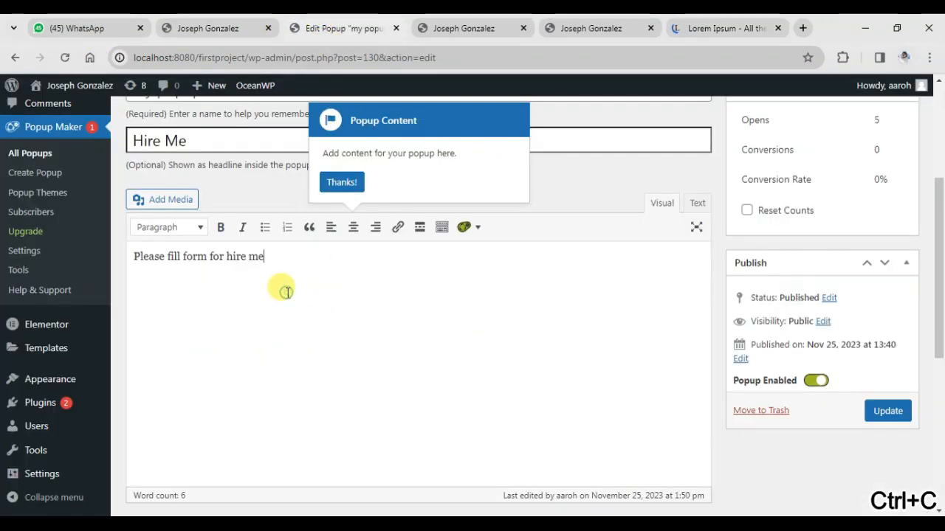
key("Return")
key("ctrl+v")
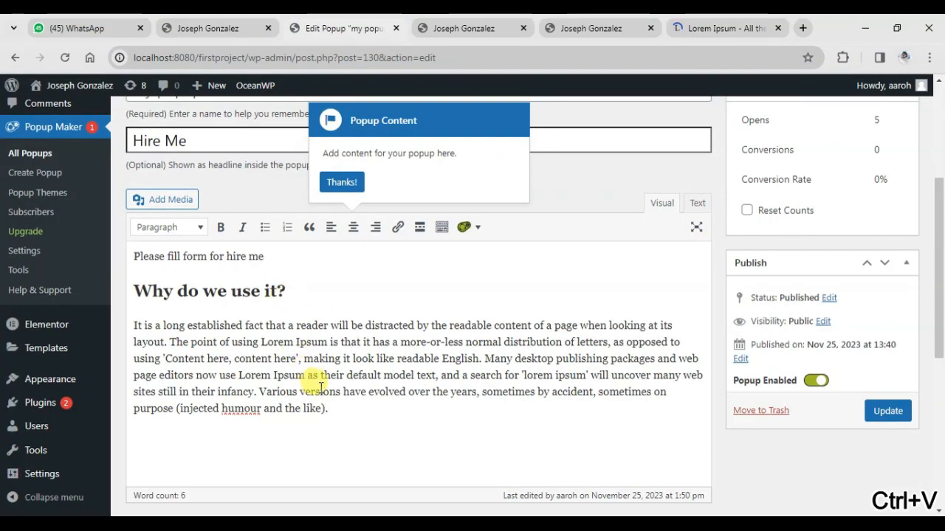
Reload the home page, check the Hire Me popup with the sample text, close it and return to the popup editor
left_click(207, 28)
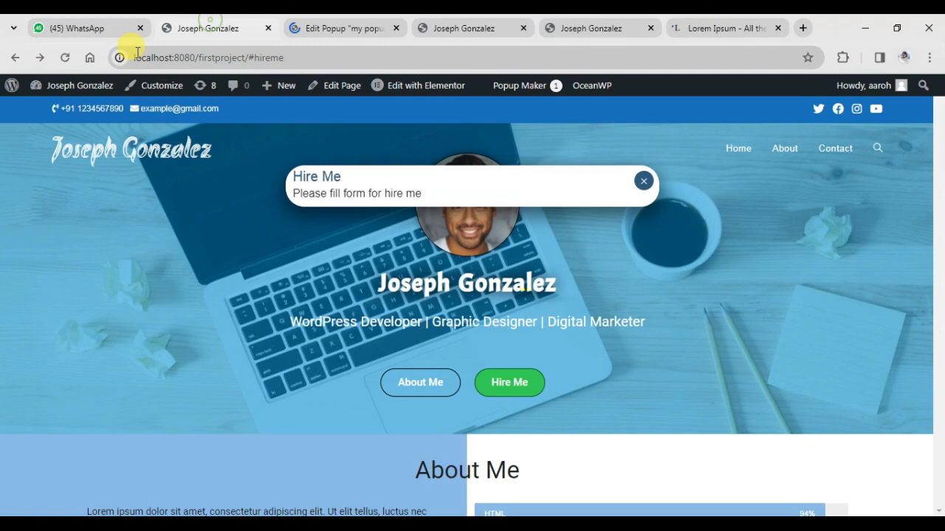
left_click(65, 58)
left_click(508, 382)
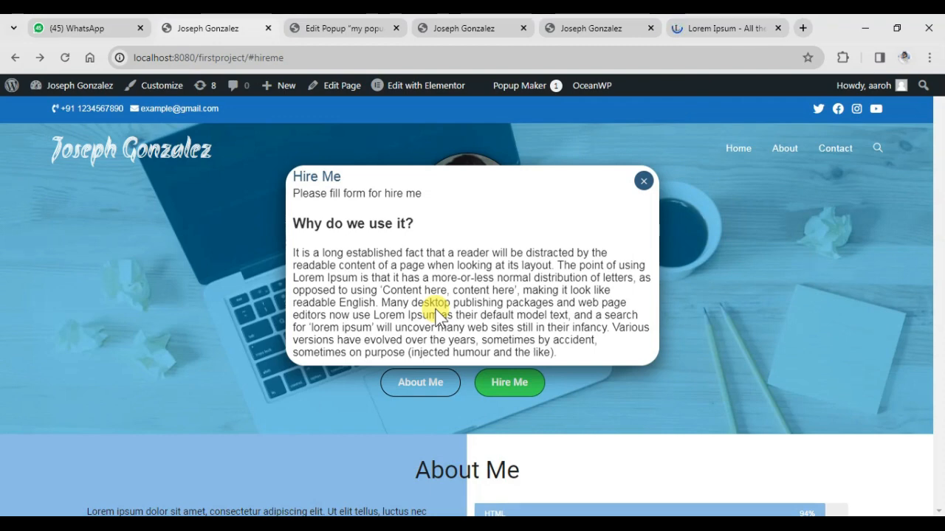
left_click(642, 183)
left_click(353, 28)
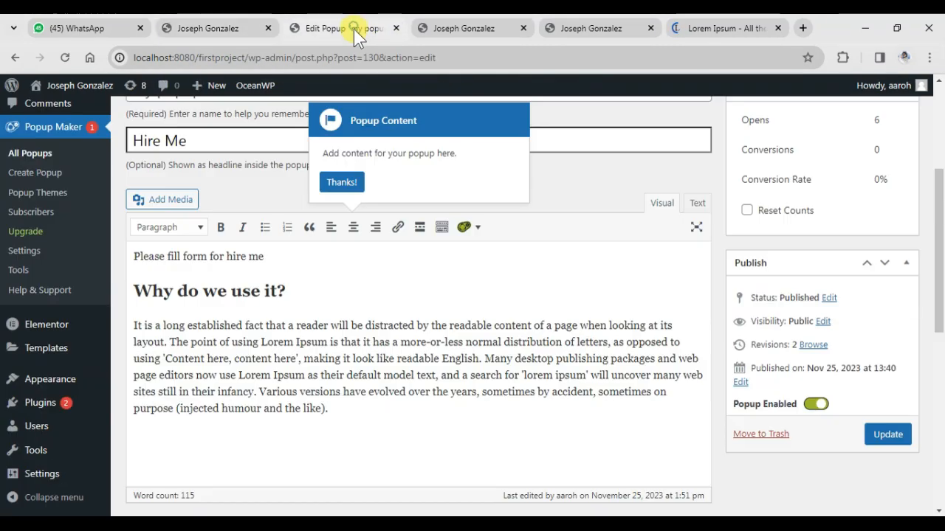
left_click(411, 290)
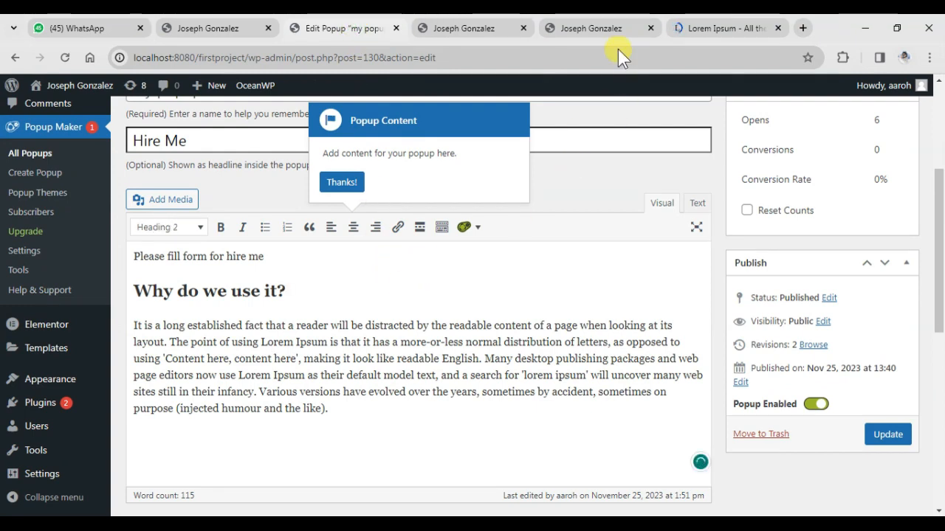
Open the Hire Me popup on the finished realproject1 site and examine its form fields
left_click(602, 29)
left_click(519, 380)
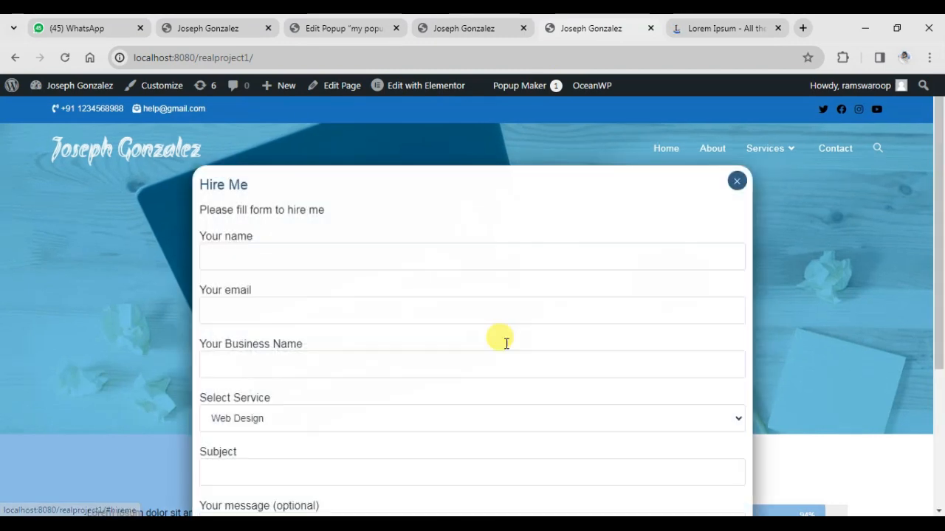
scroll(376, 348, "down", 2)
scroll(376, 346, "down", 2)
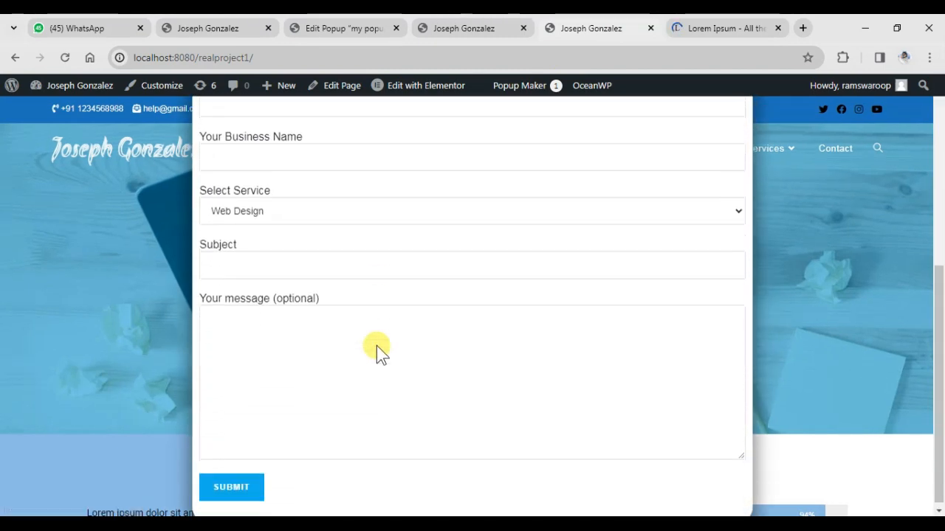